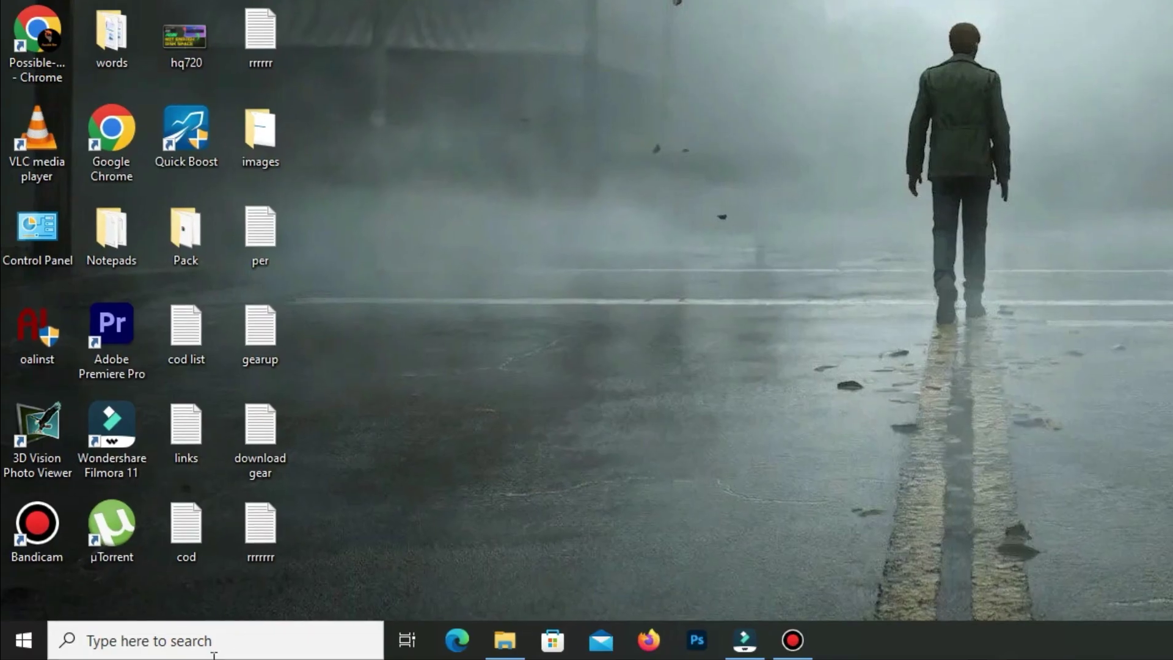
Open GearUP Booster's Red Dead Redemption details: auto region, 42 ms ping, 0% packet loss.
left_click(122, 647)
type("g")
type("ea")
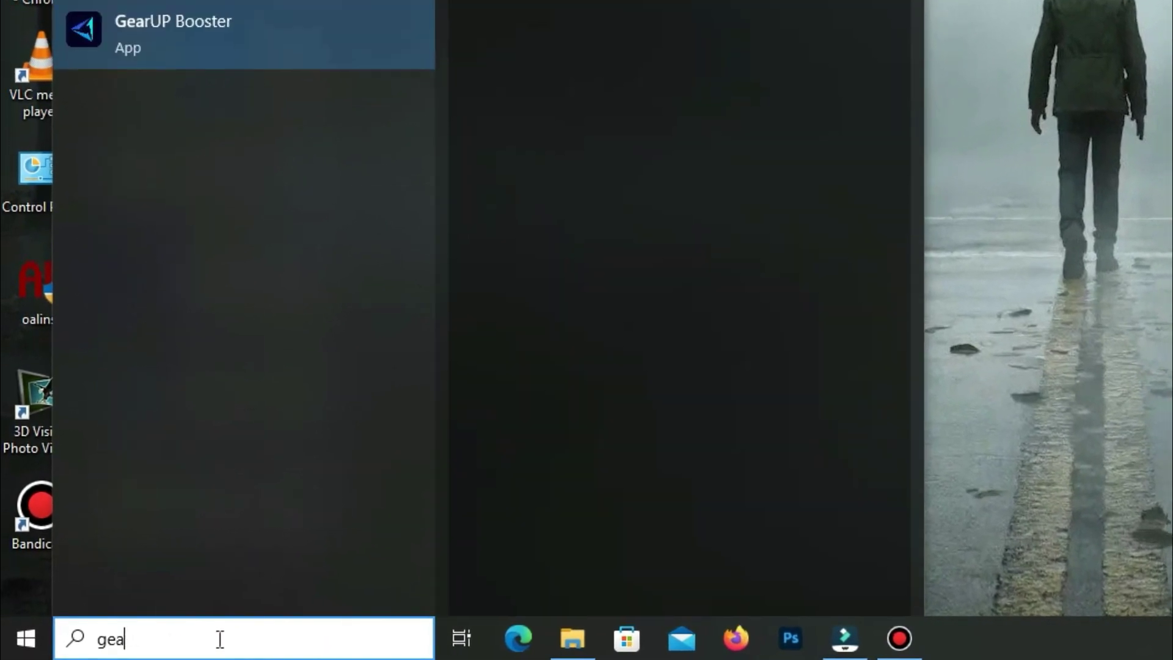
type("rup boos")
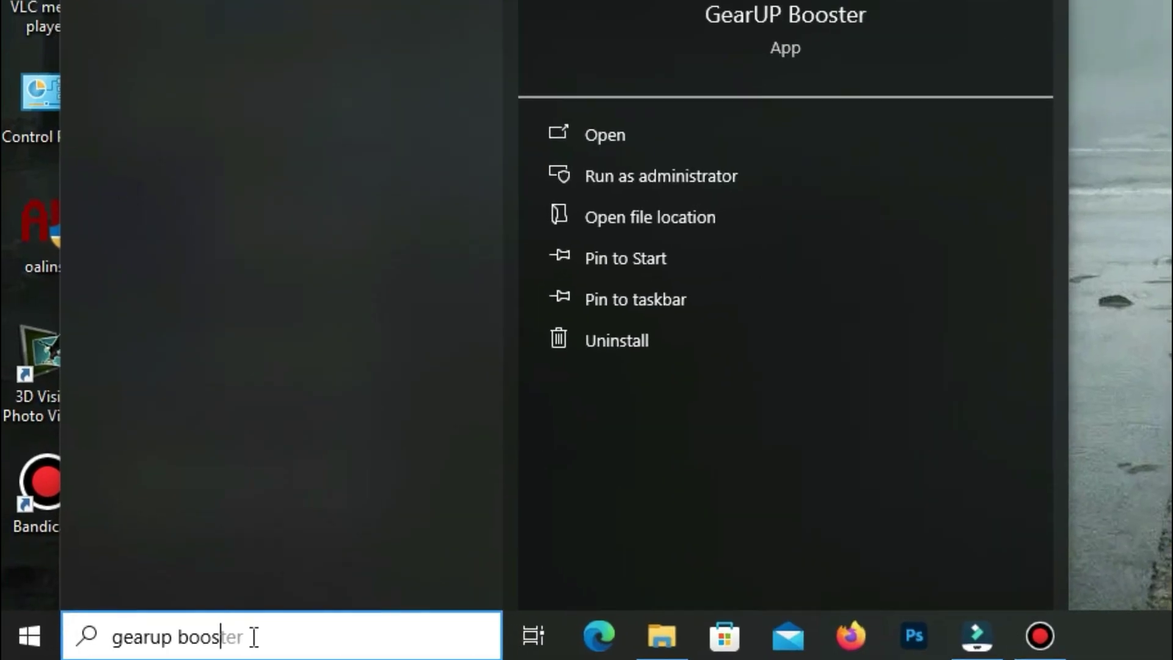
type("ter")
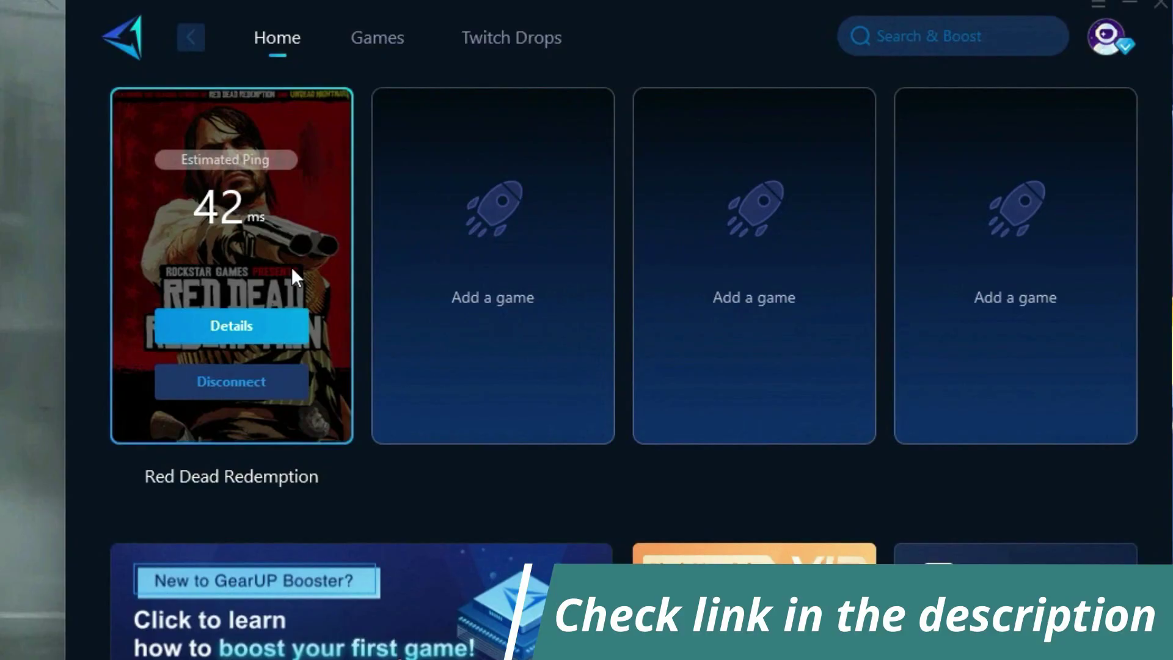
left_click(265, 326)
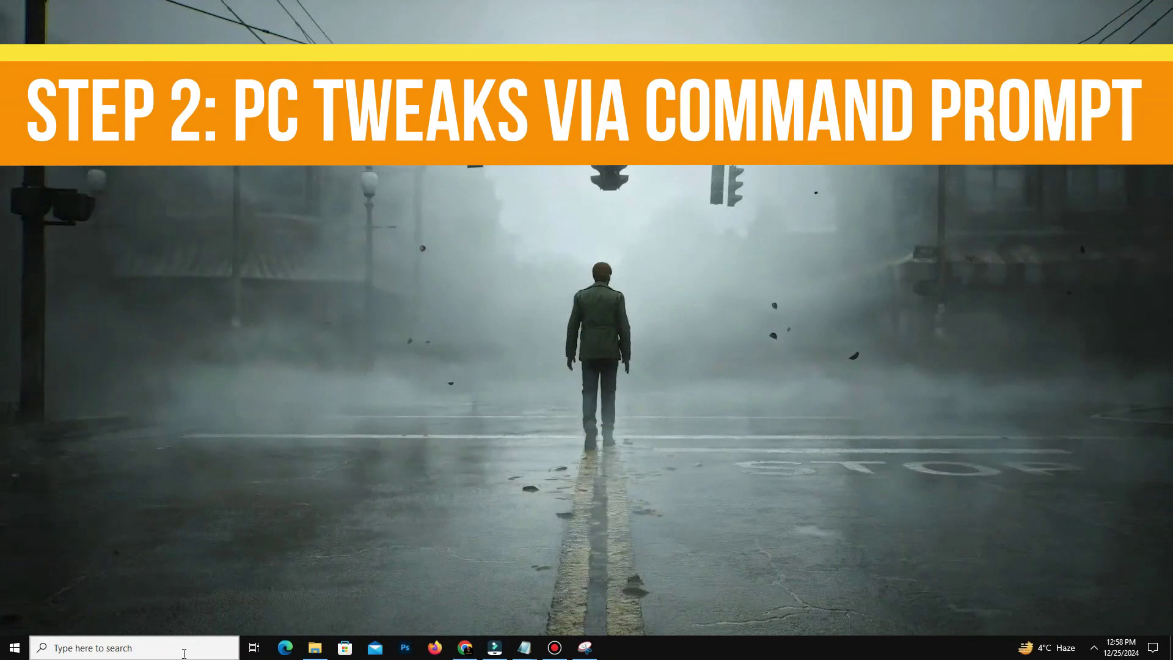
Launch Command Prompt as administrator.
left_click(176, 649)
type("cmd")
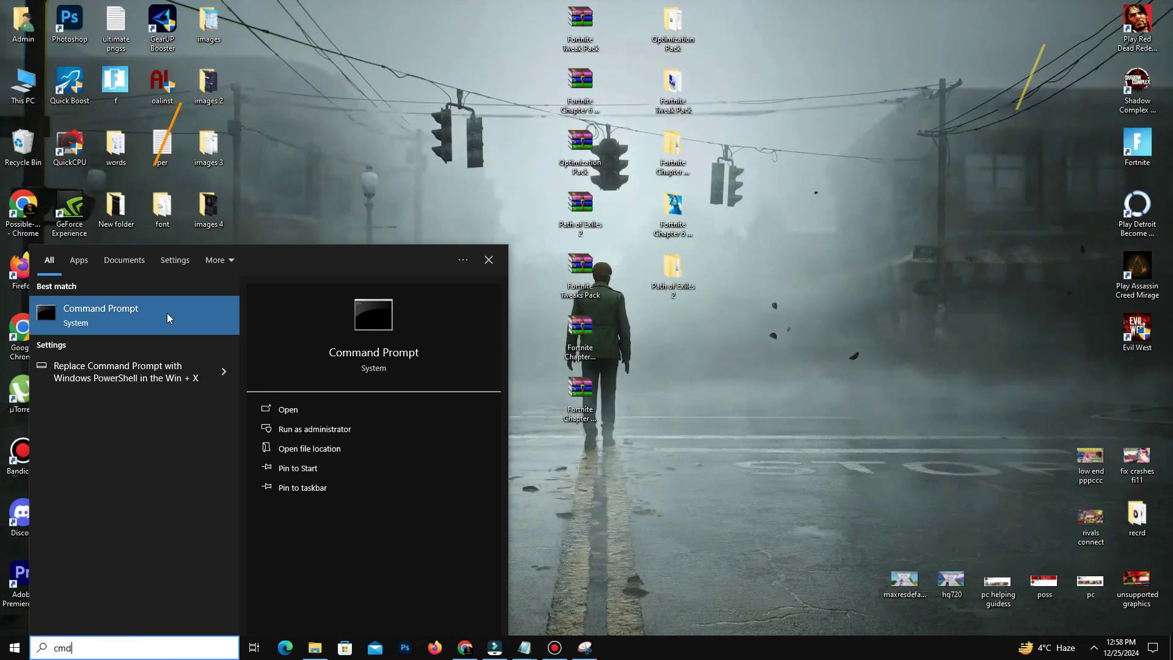
right_click(162, 313)
left_click(224, 332)
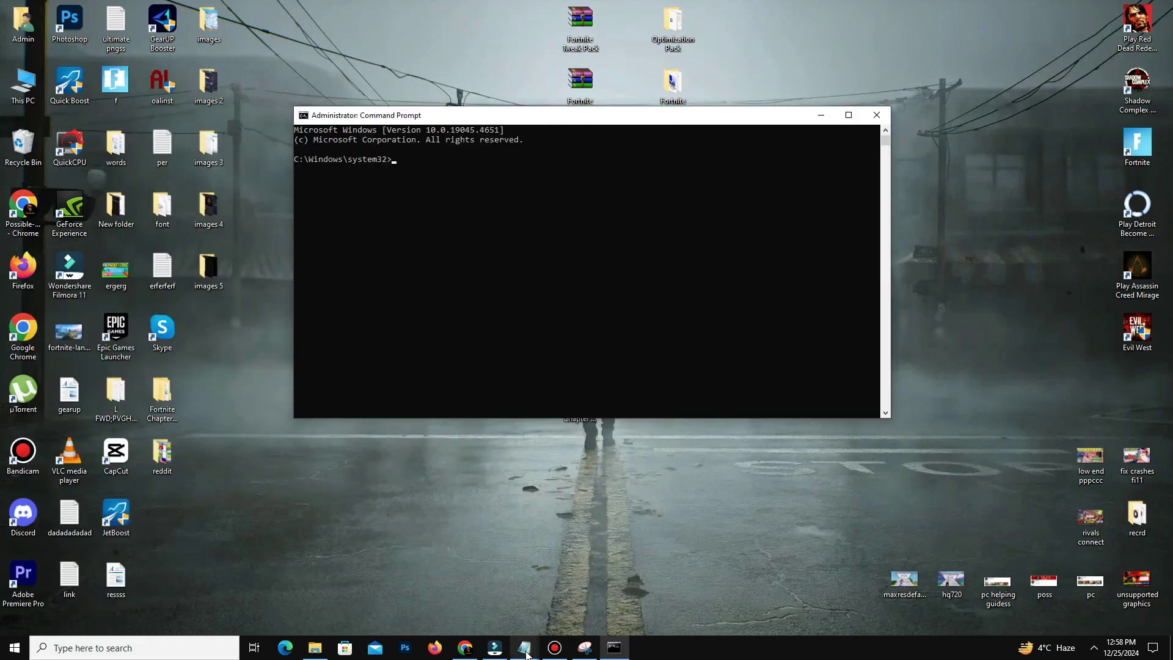
Copy the DISM /Online /Cleanup-Image /RestoreHealth command from Notepad and paste it into the prompt.
left_click(591, 573)
left_click_drag(465, 130, 308, 130)
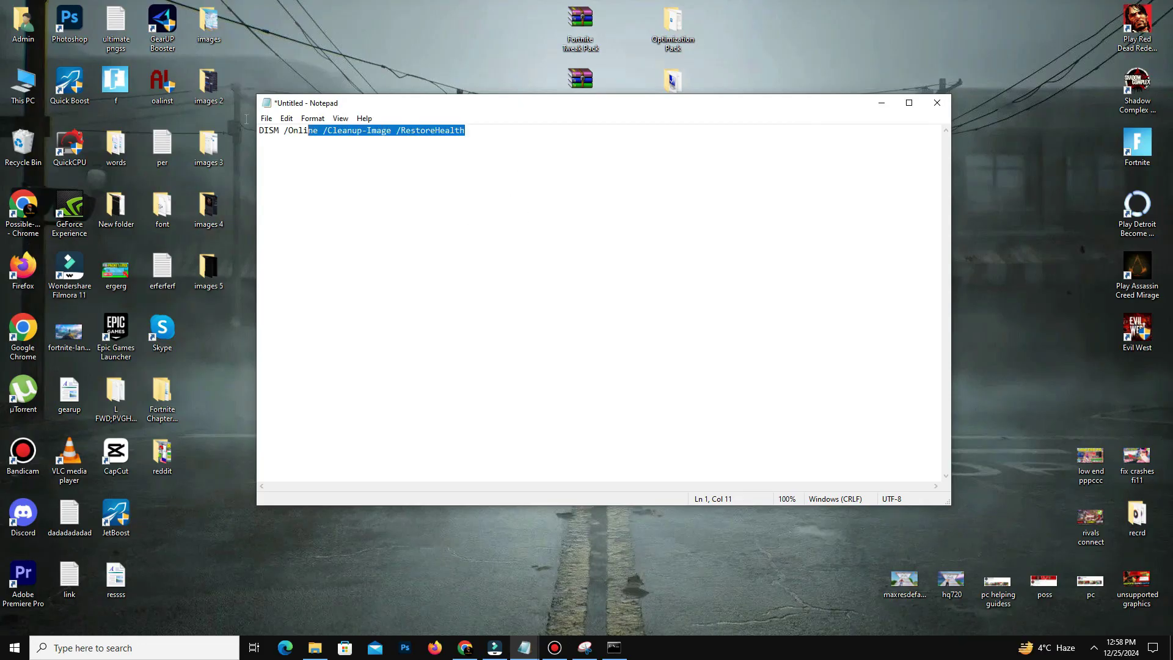
right_click(338, 129)
left_click(367, 178)
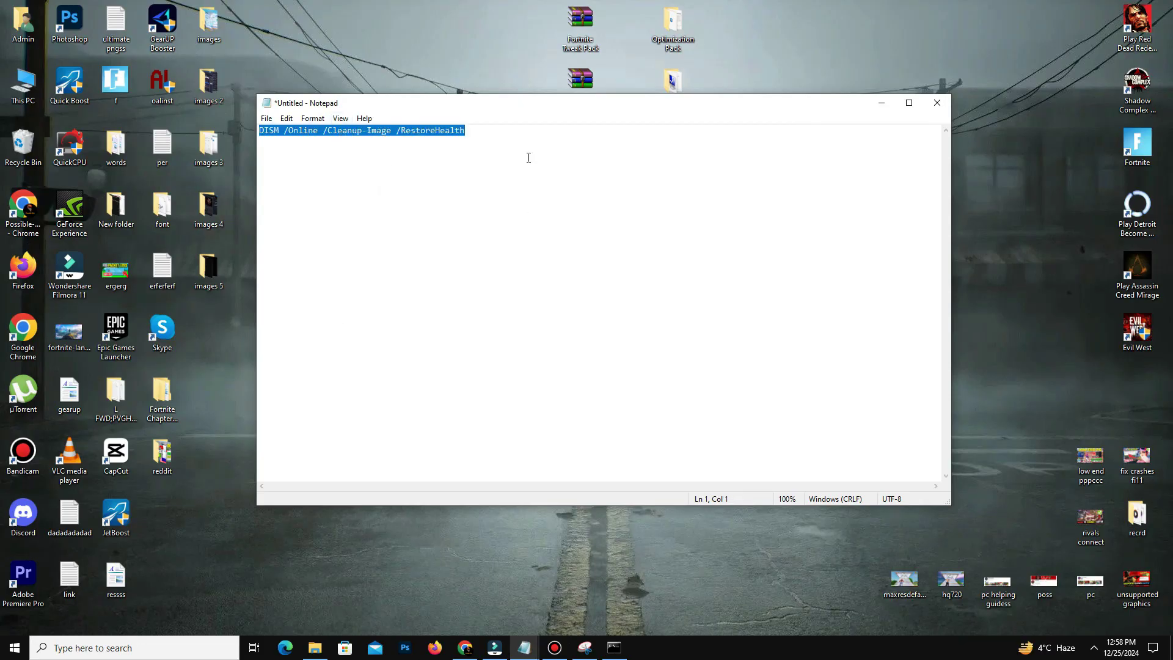
left_click(881, 103)
right_click(465, 167)
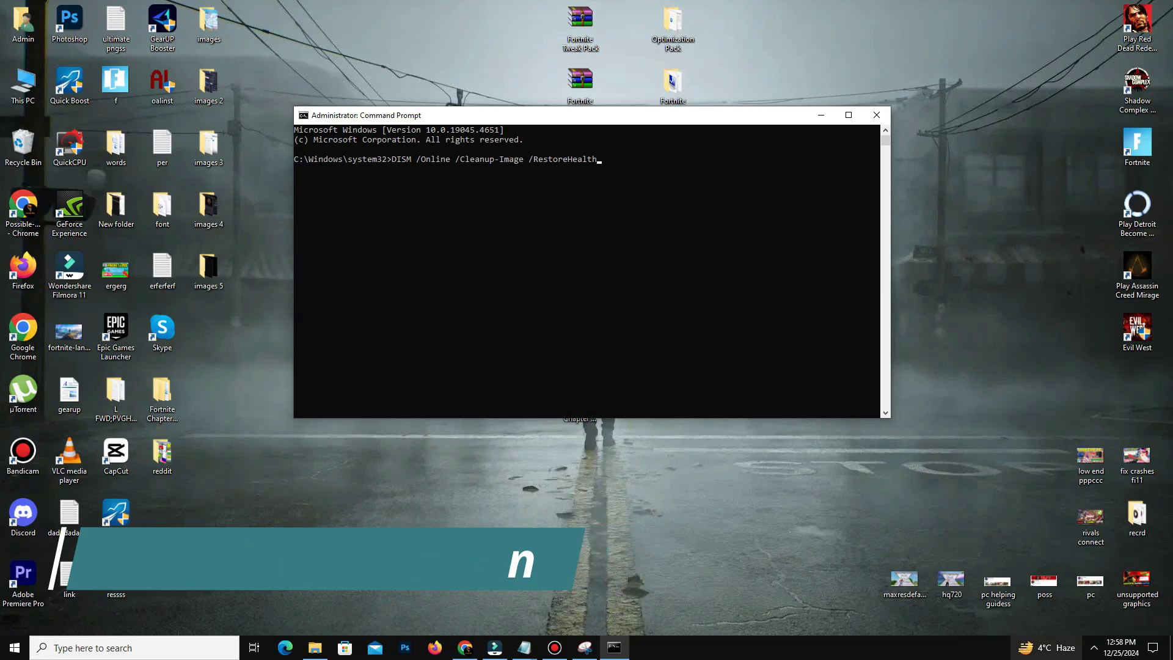
left_click(1093, 648)
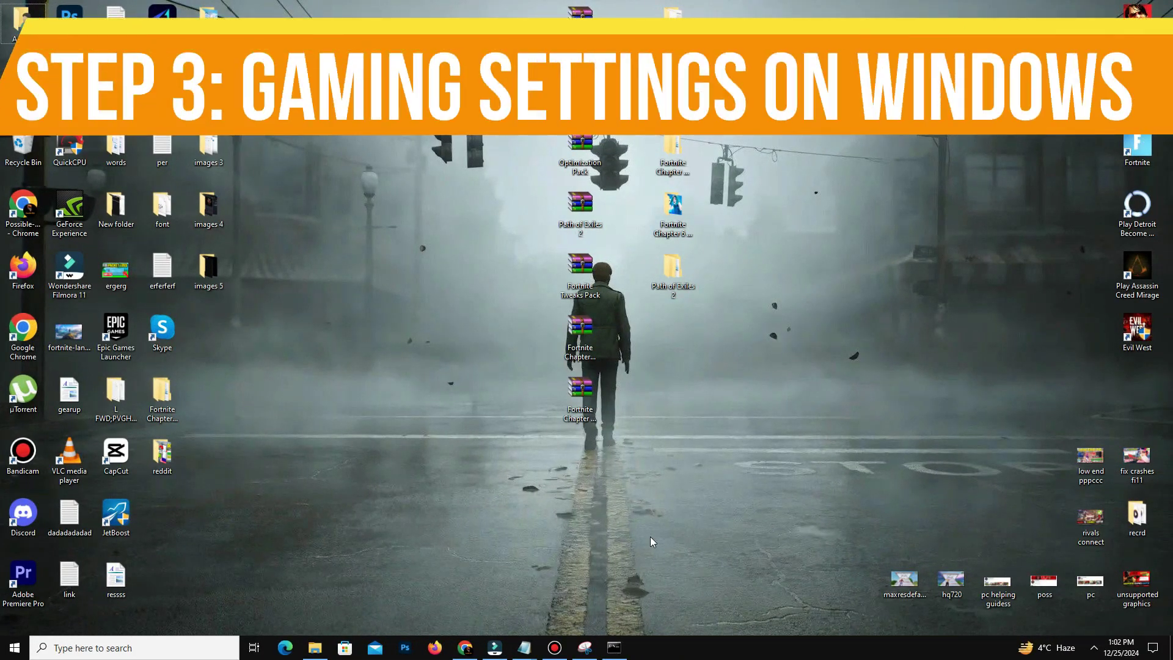
In Settings > Gaming, confirm Game Bar is off and Game Mode is on, and check Captures.
left_click(92, 647)
type("settings")
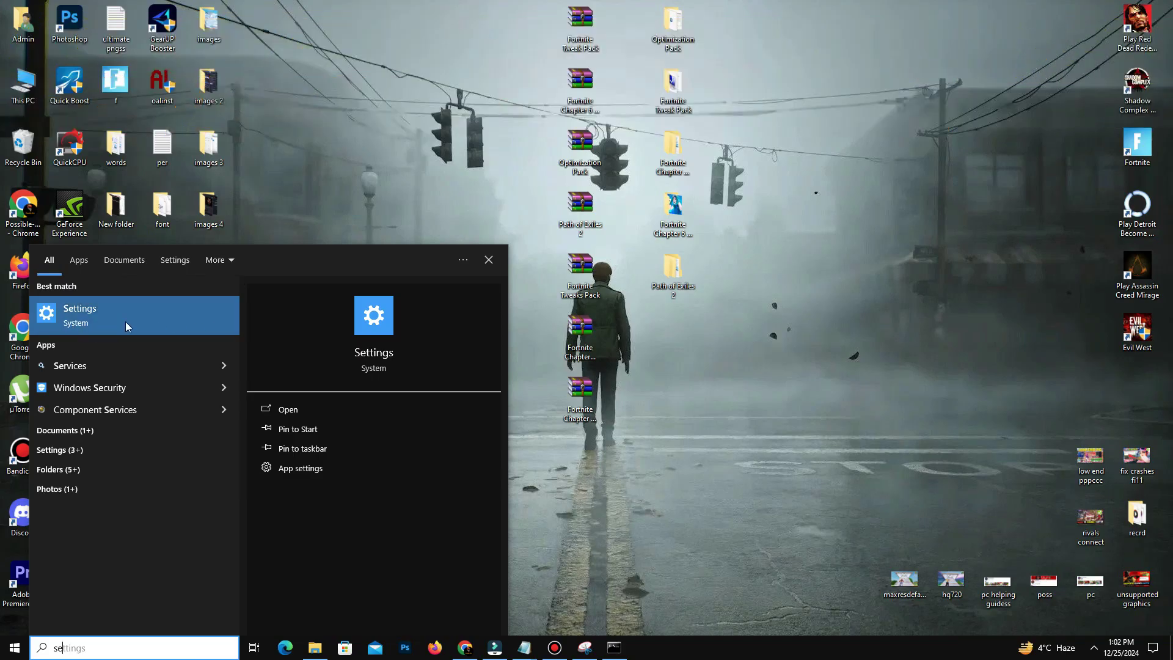
left_click(131, 319)
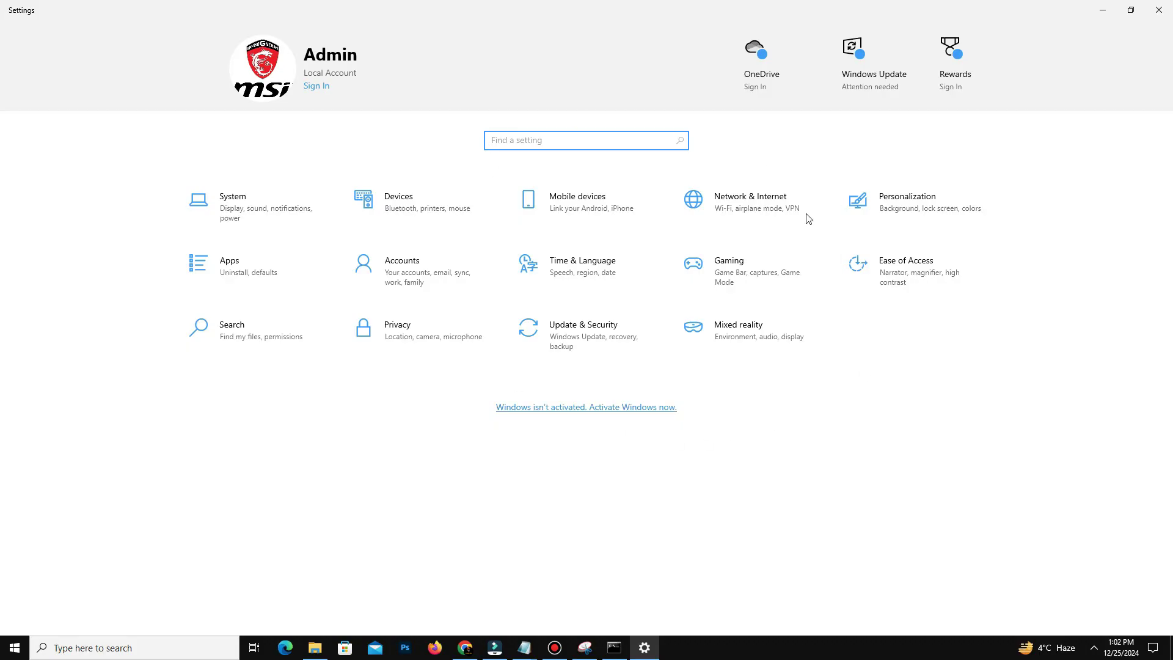
left_click(765, 285)
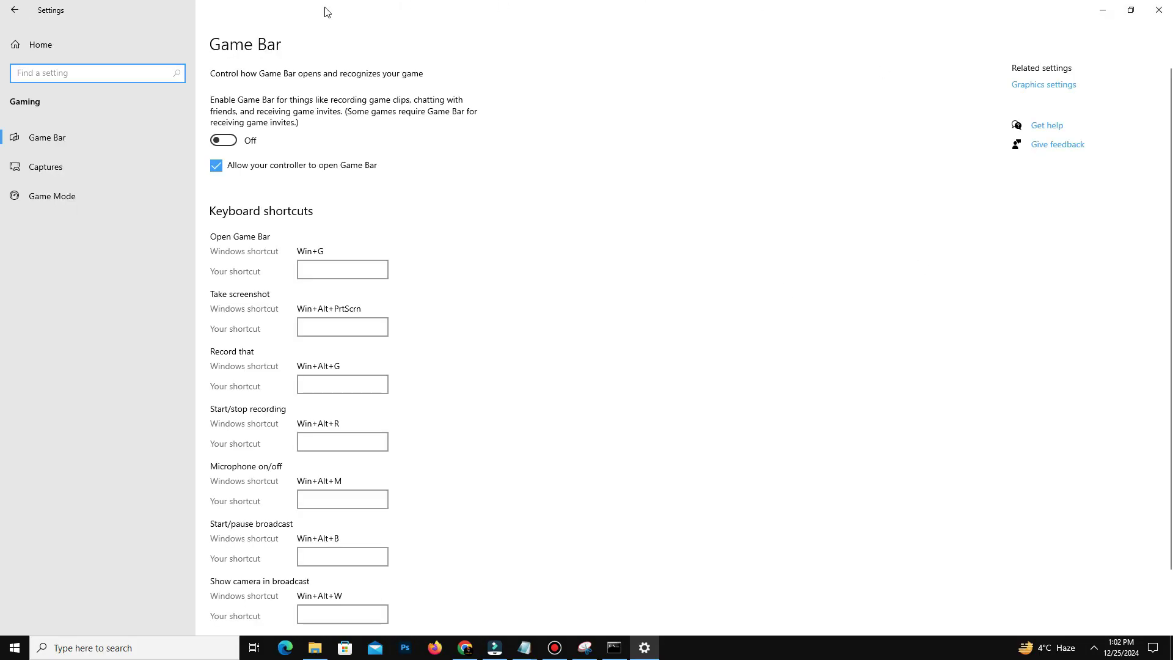
left_click(231, 144)
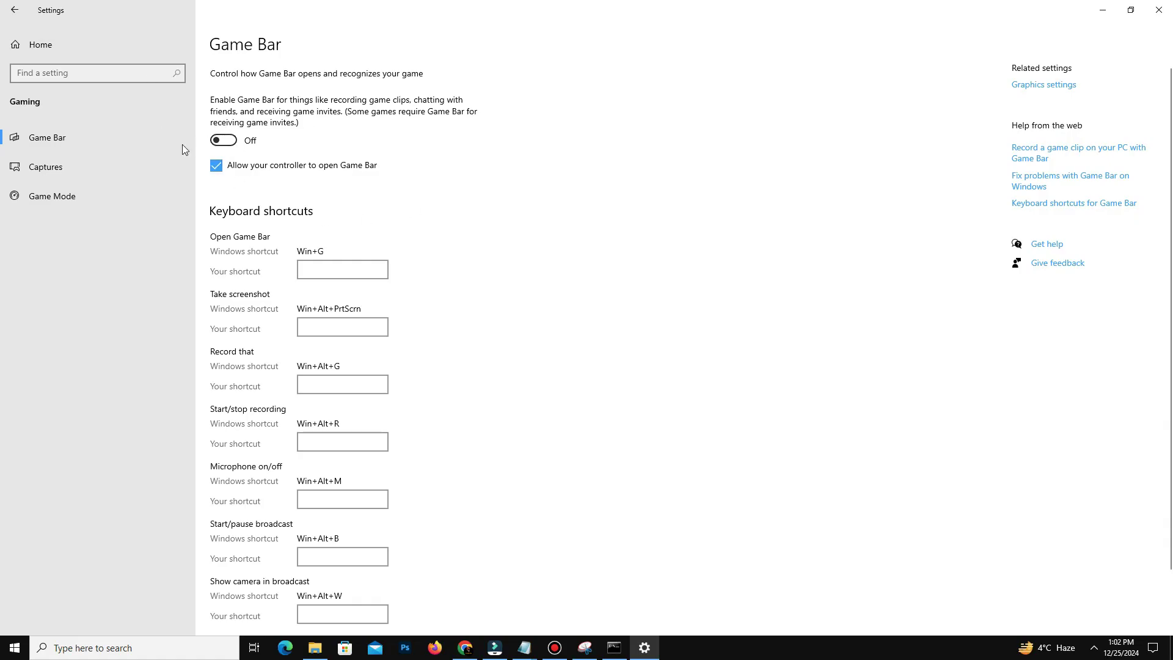
left_click(78, 165)
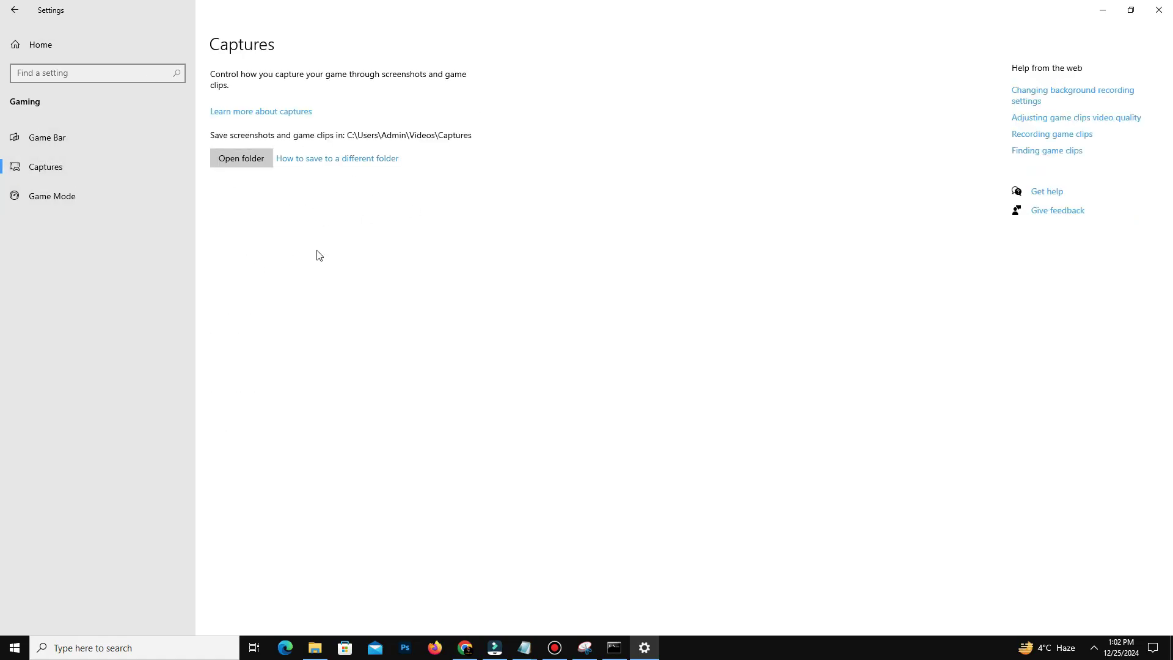
left_click(101, 198)
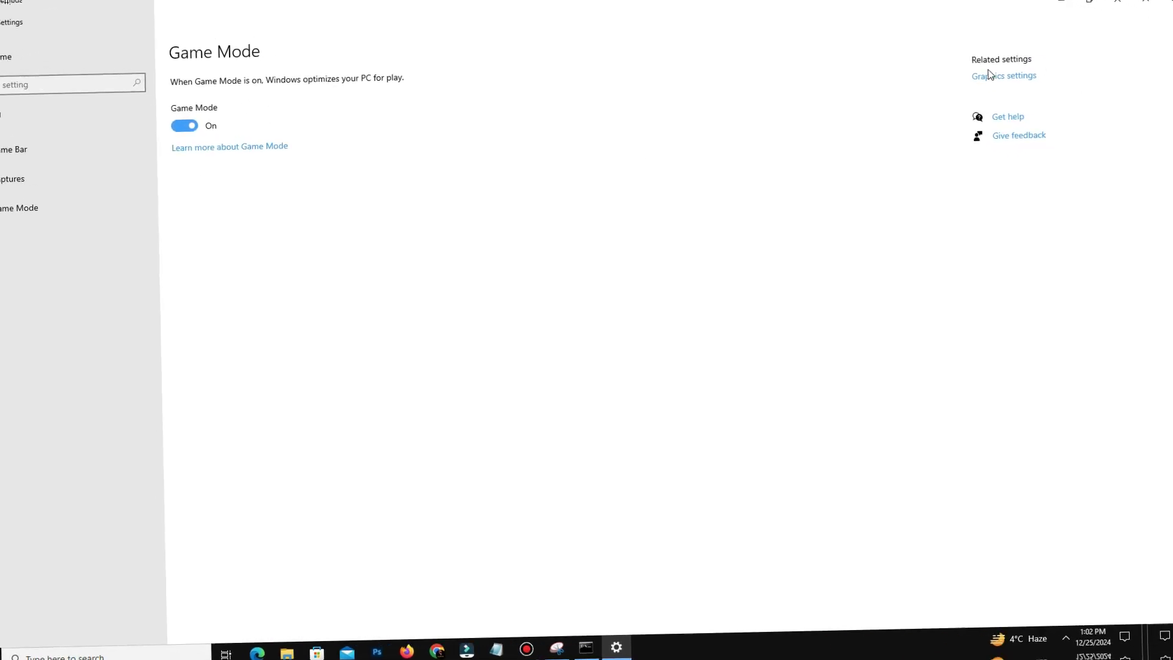
left_click(1037, 85)
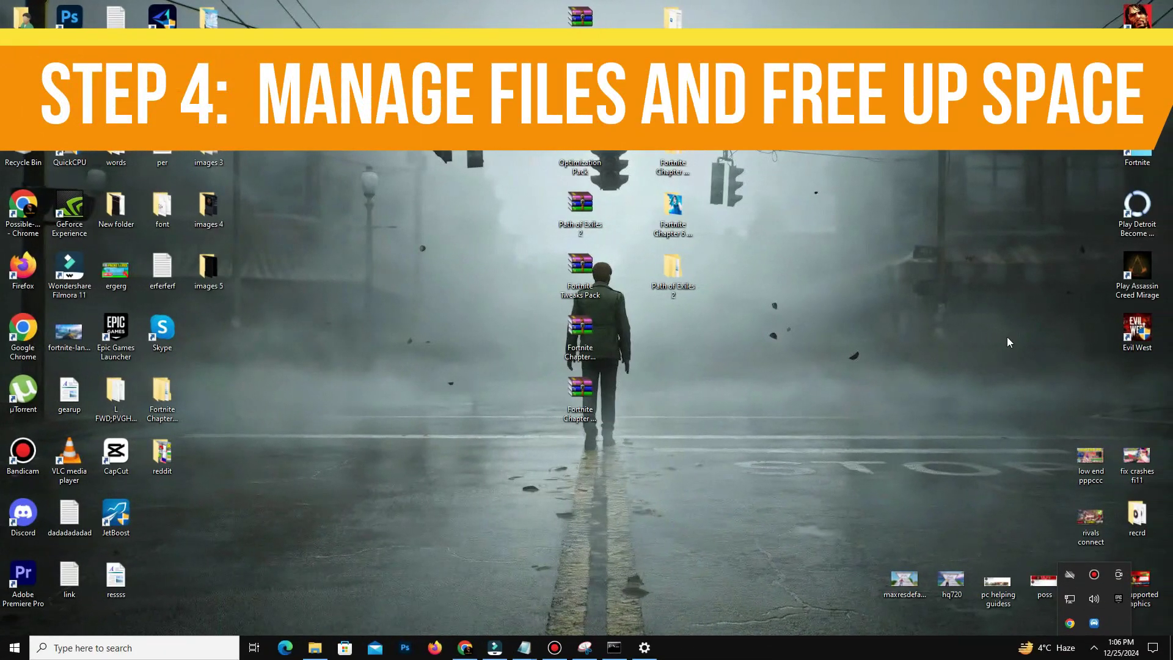
Open the %temp% folder through Run and select all 87 items.
left_click(928, 451)
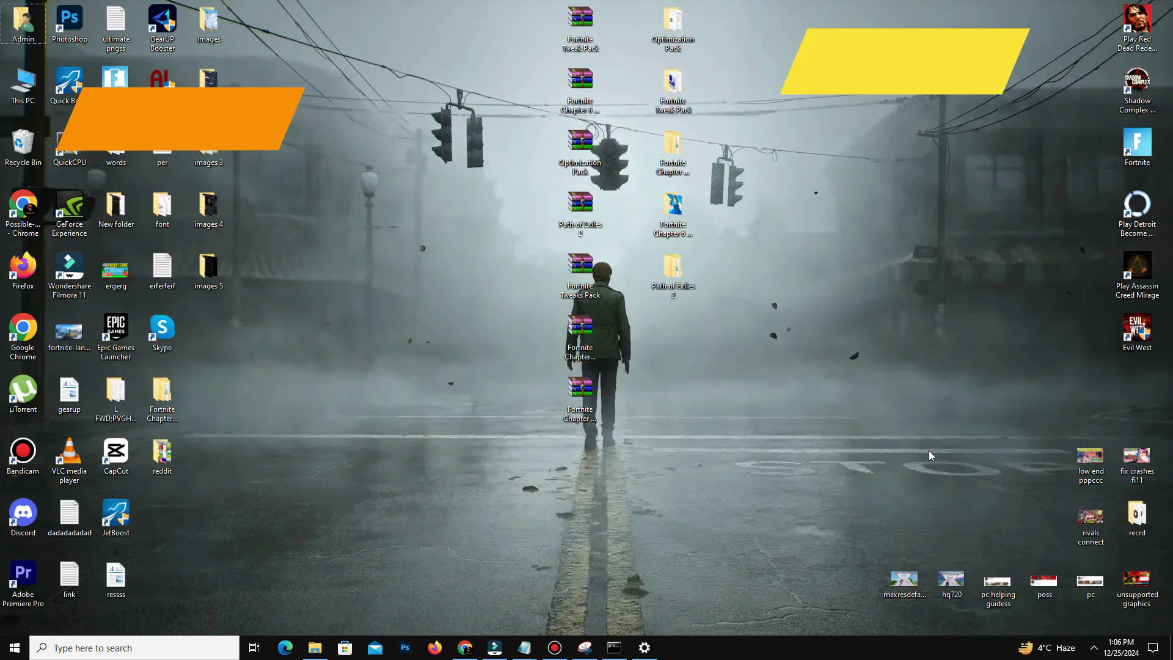
key("super+r")
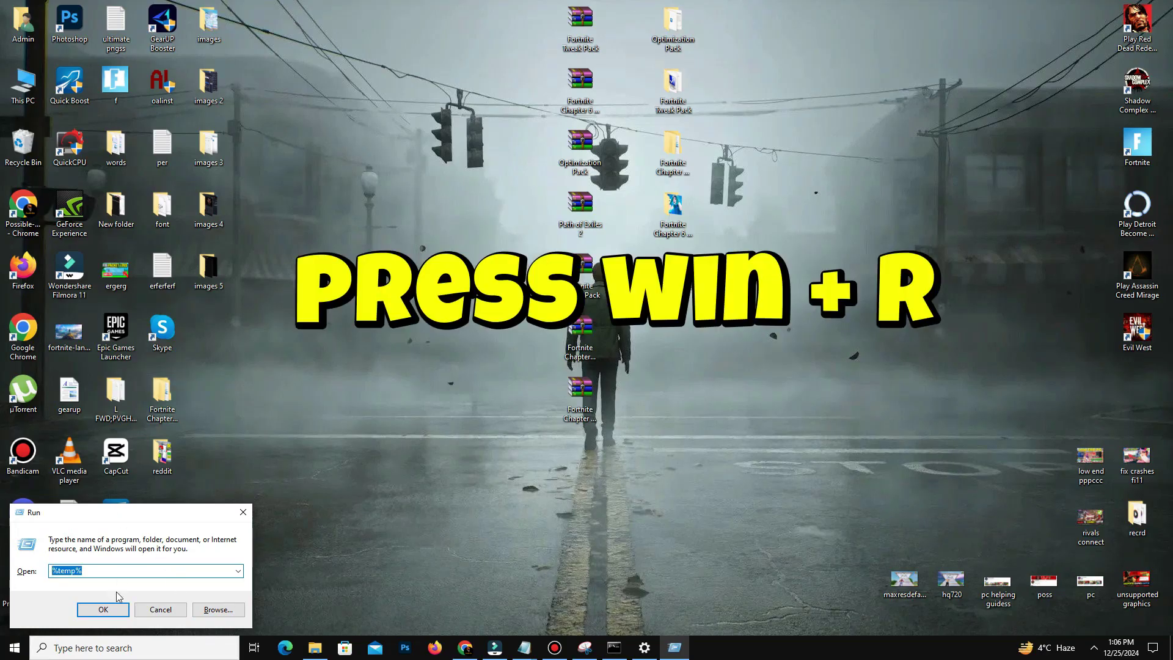
left_click(102, 609)
key("ctrl+a")
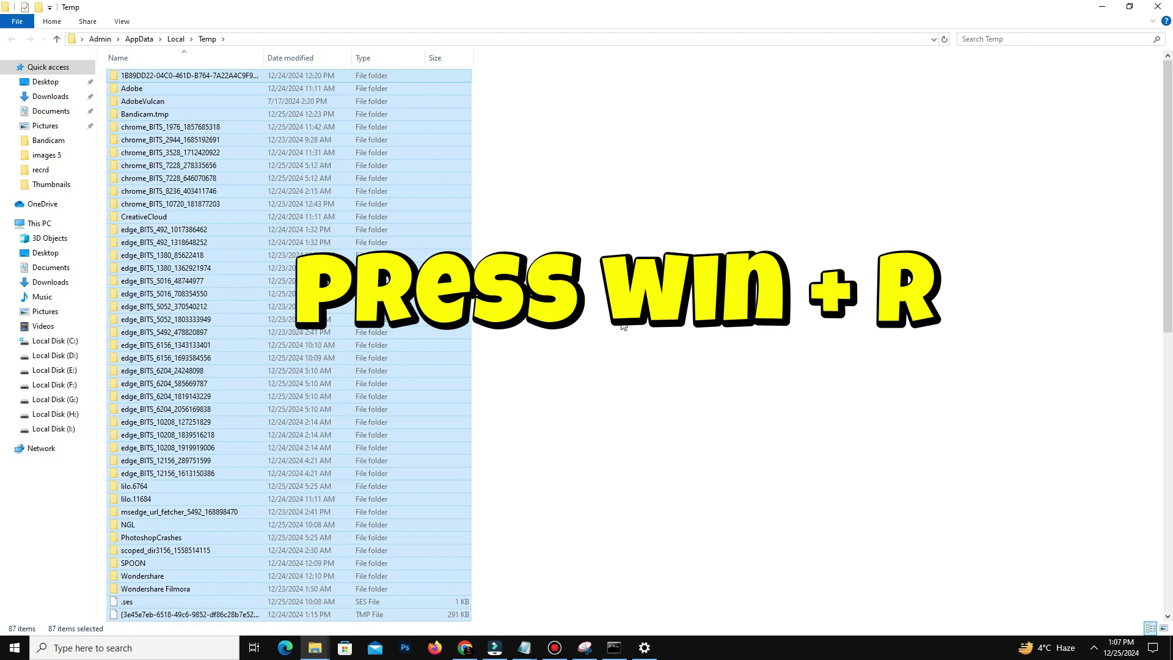
Delete the selected Temp files, skipping the 15 locked items, and close the folder.
right_click(275, 256)
left_click(299, 449)
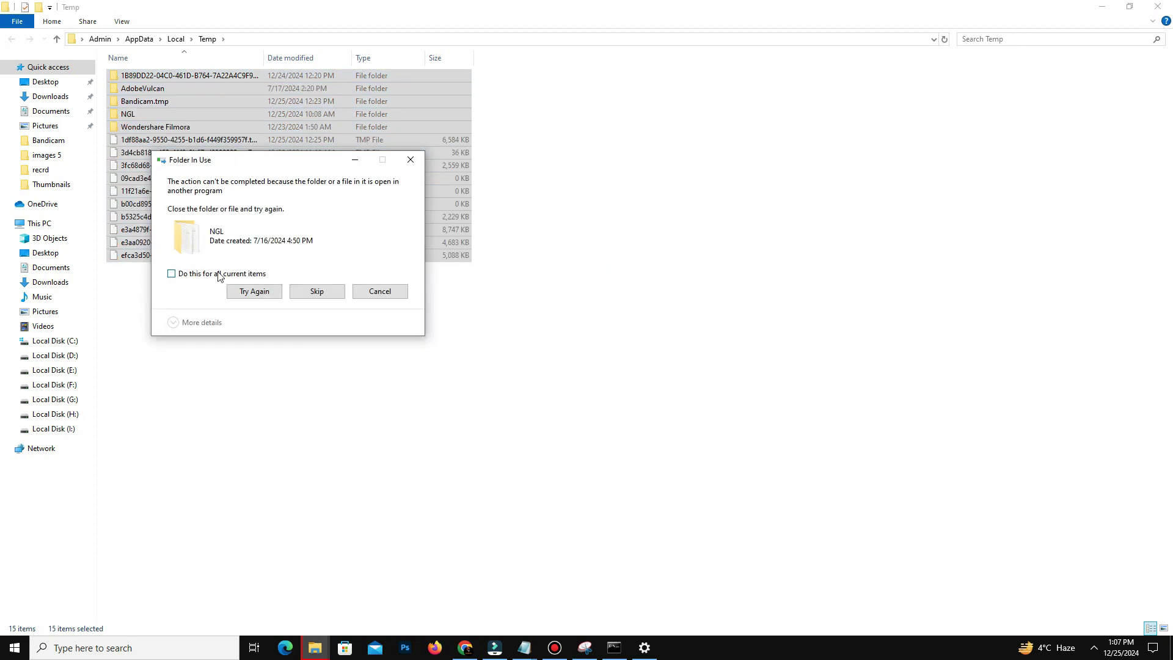
left_click(317, 291)
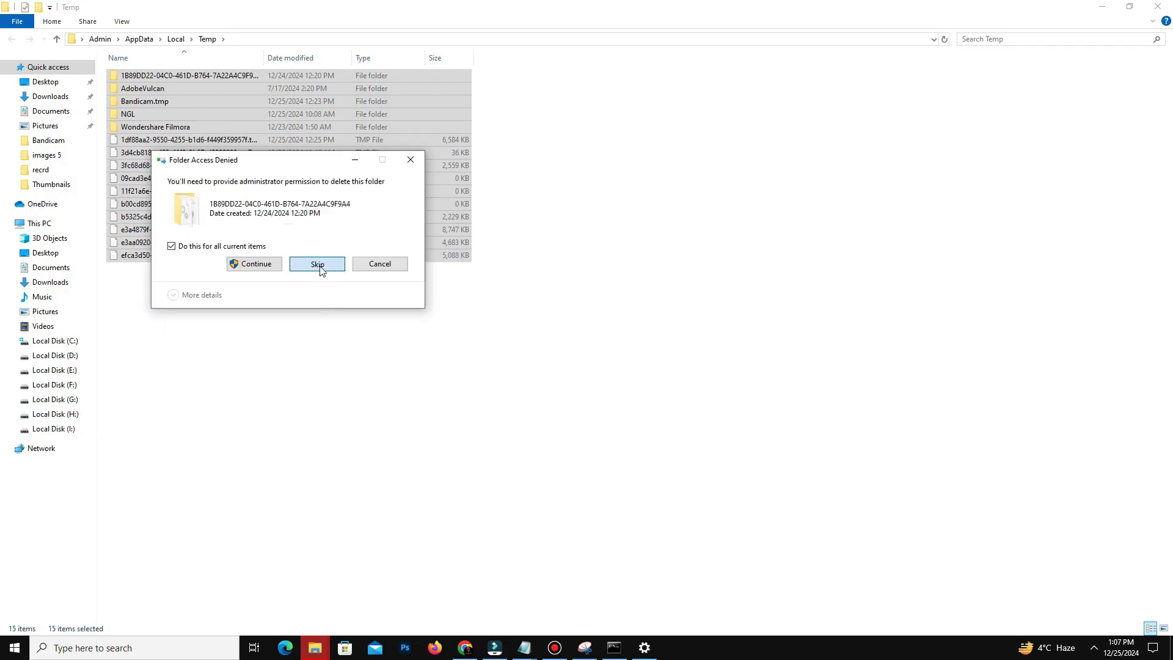
left_click(317, 265)
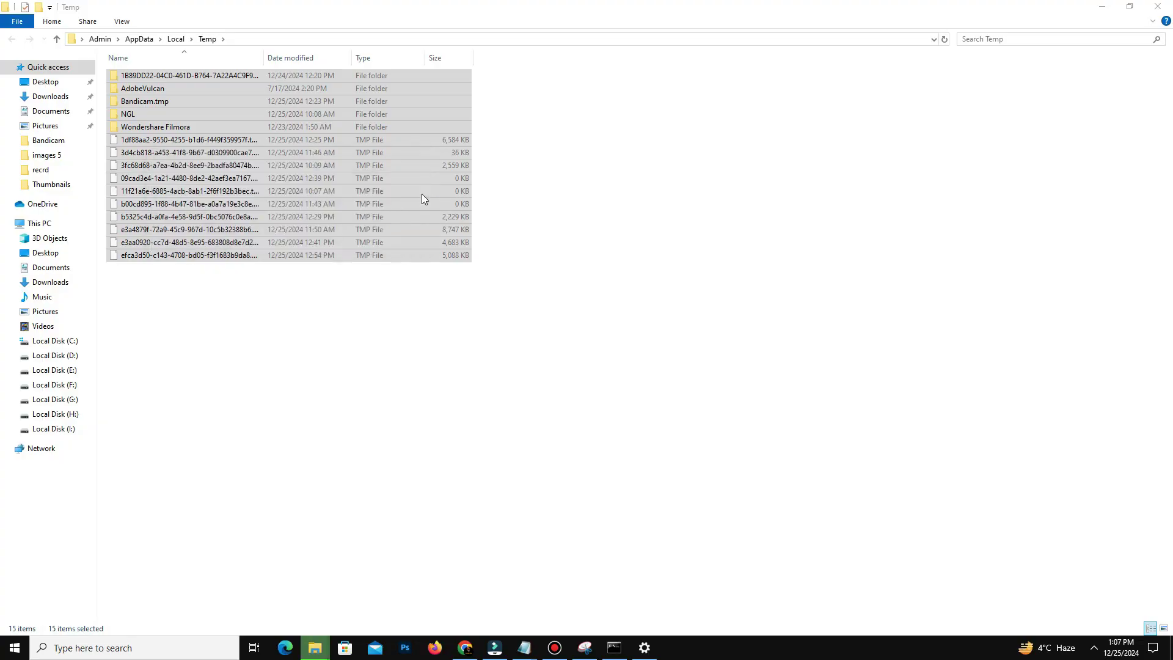
key("super+d")
key("super+r")
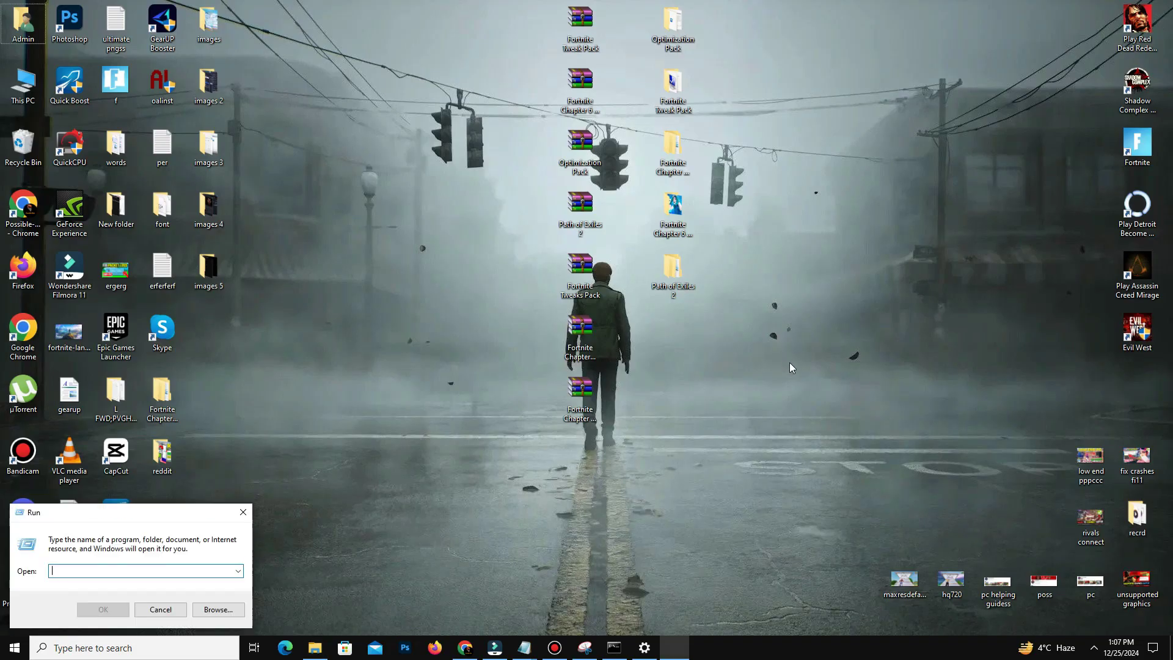
type("prefet")
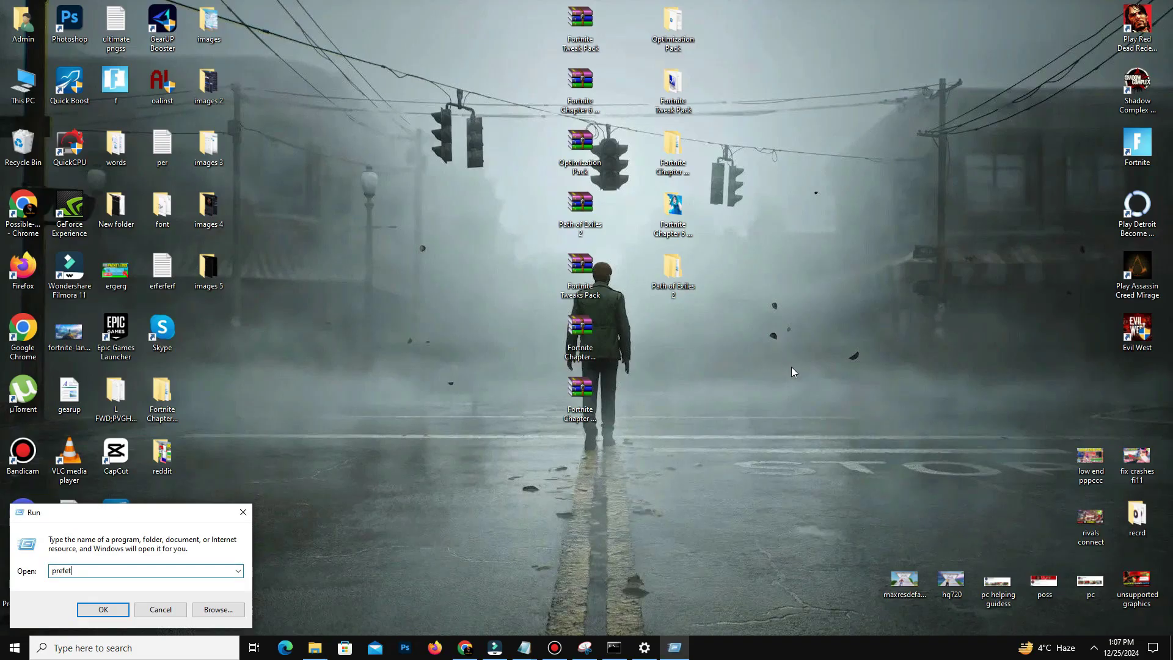
type("h")
Delete all Prefetch files, skipping the one in-use file, and close the folder.
key("Return")
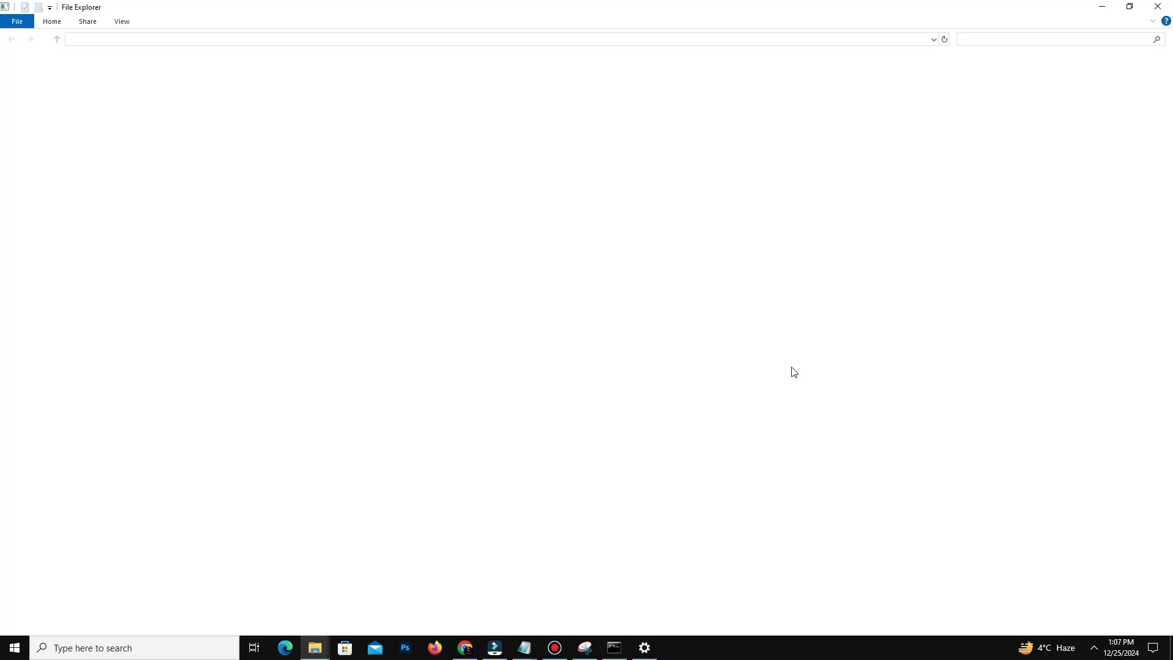
key("ctrl+a")
right_click(171, 288)
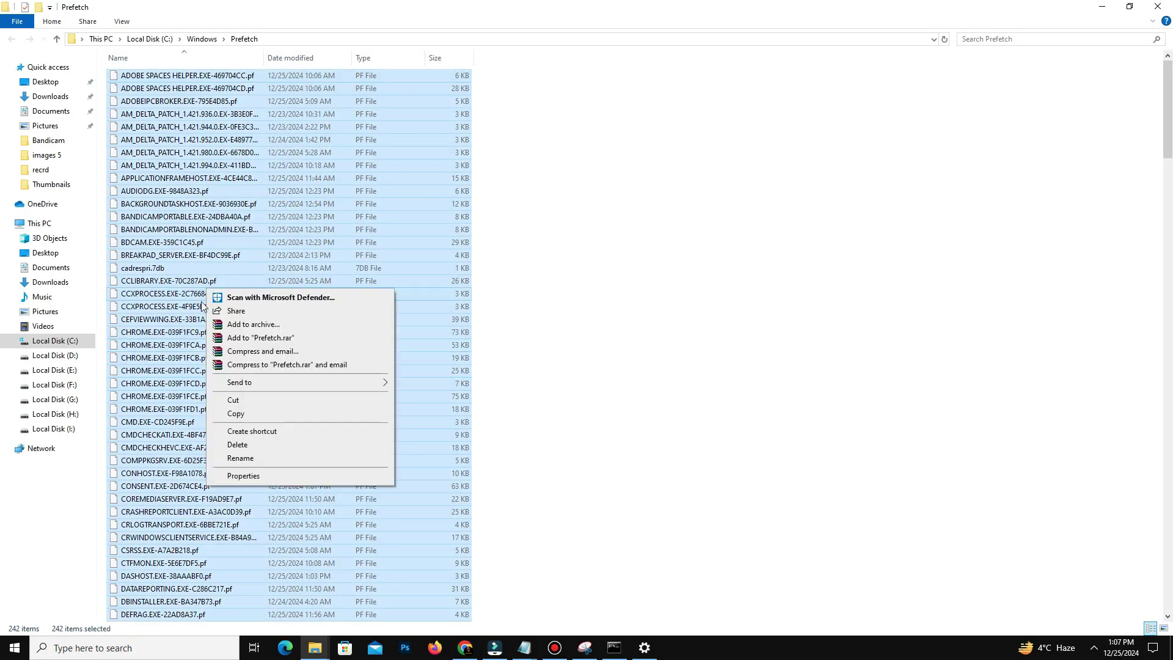
left_click(271, 445)
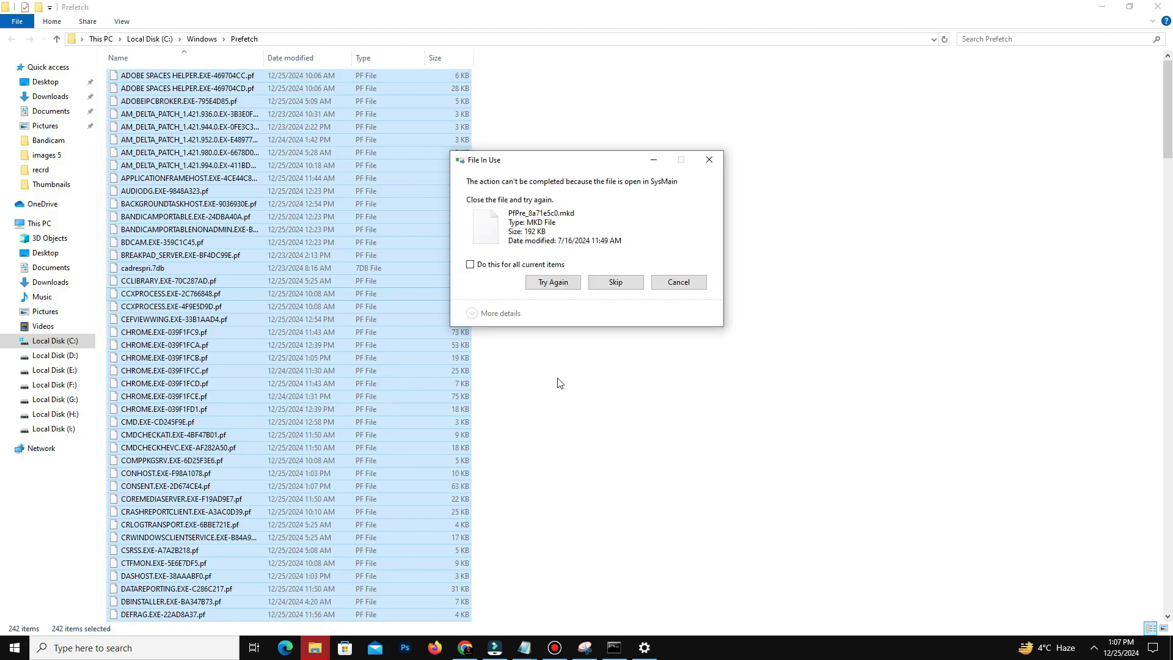
left_click(520, 266)
left_click(637, 279)
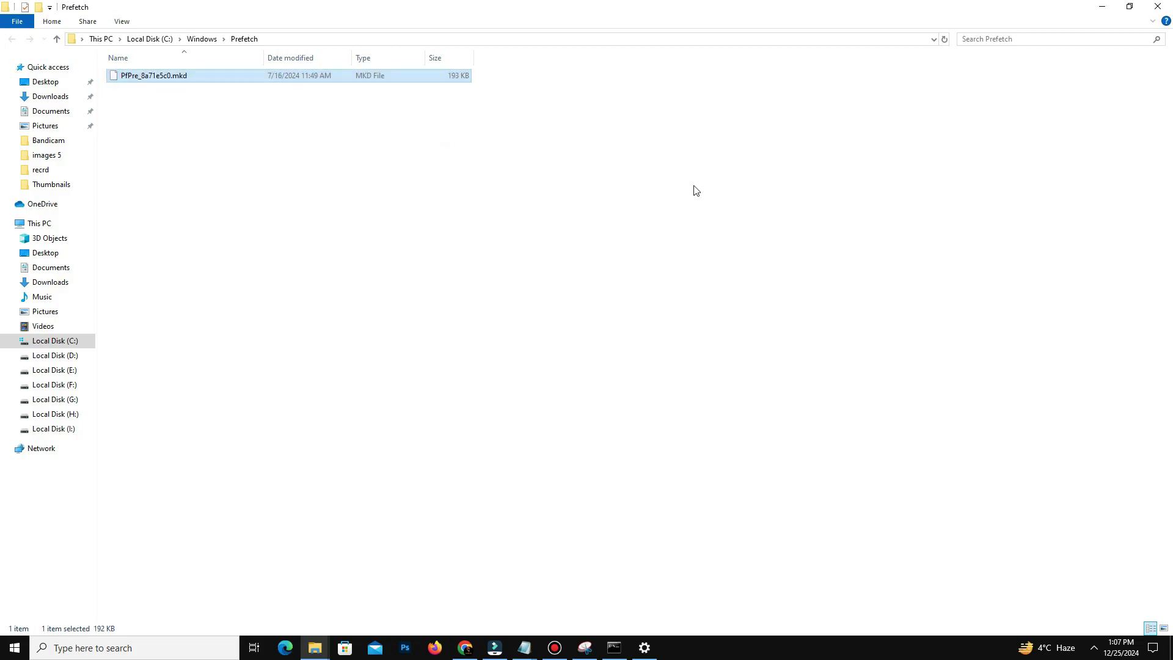
key("alt+F4")
Open the Temp folder through Run, select all its files, then close it.
key("super+r")
type("temp")
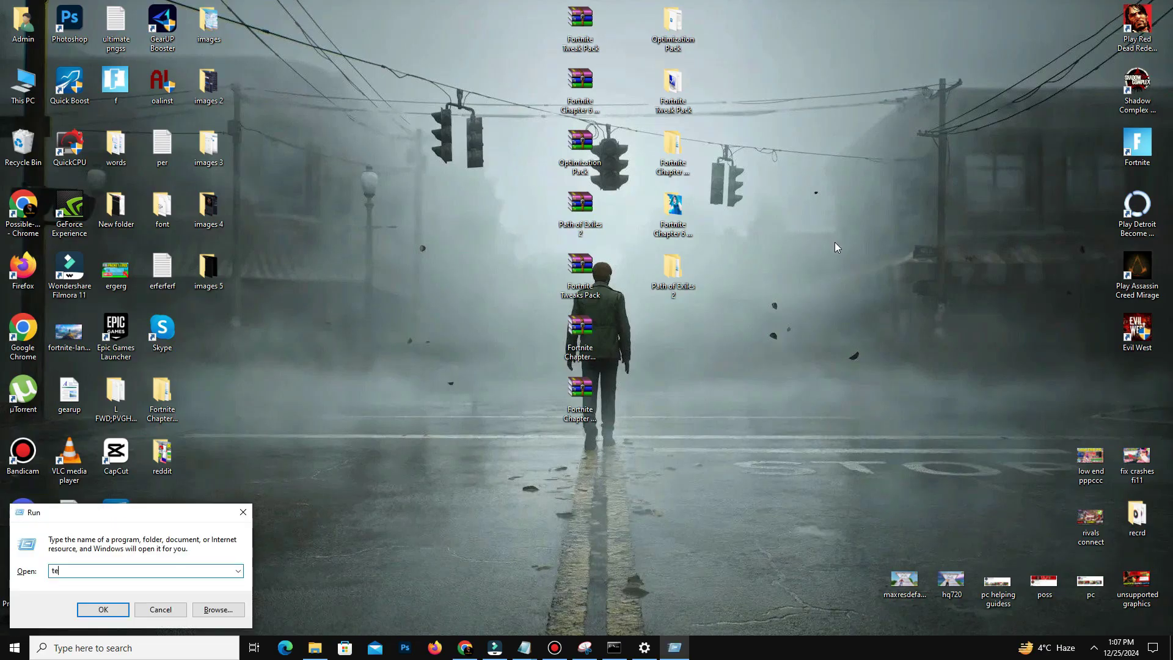
key("Return")
key("ctrl+a")
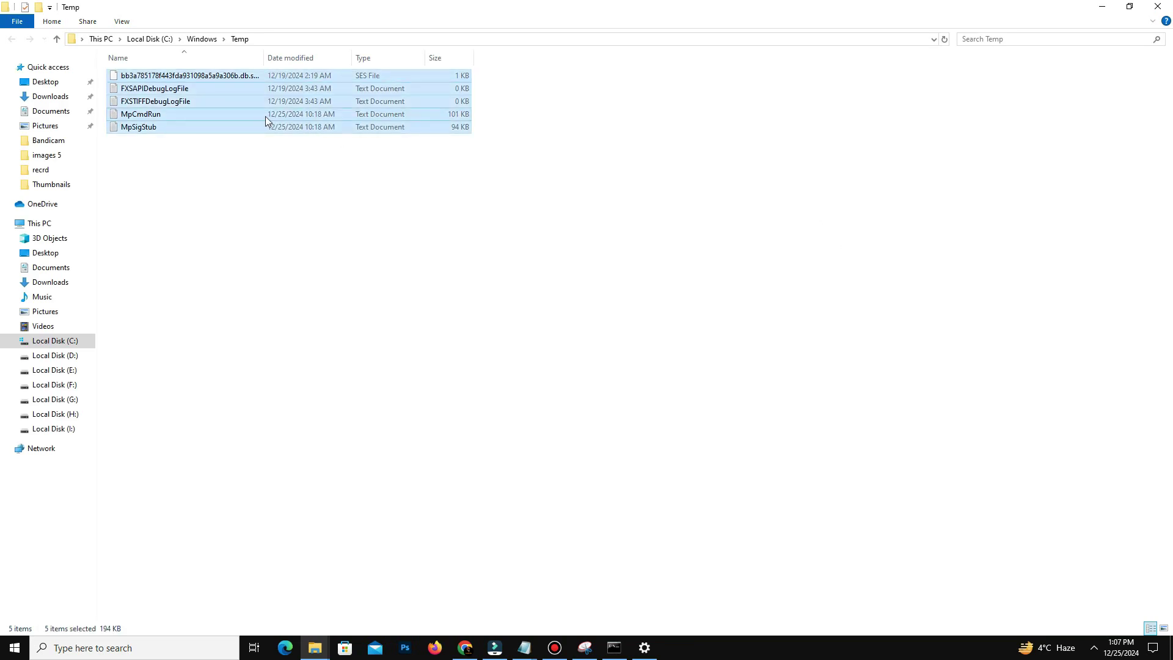
right_click(265, 117)
left_click(304, 285)
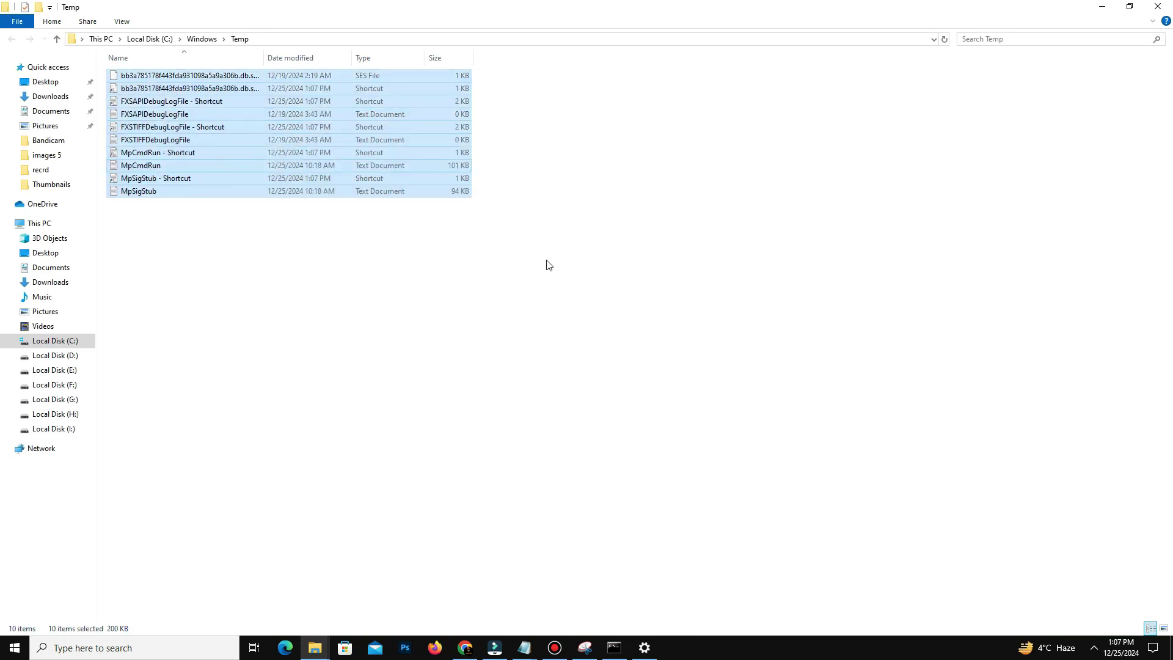
left_click(1158, 6)
Empty the Recycle Bin's 357 items and verify the empty option is greyed out.
right_click(20, 145)
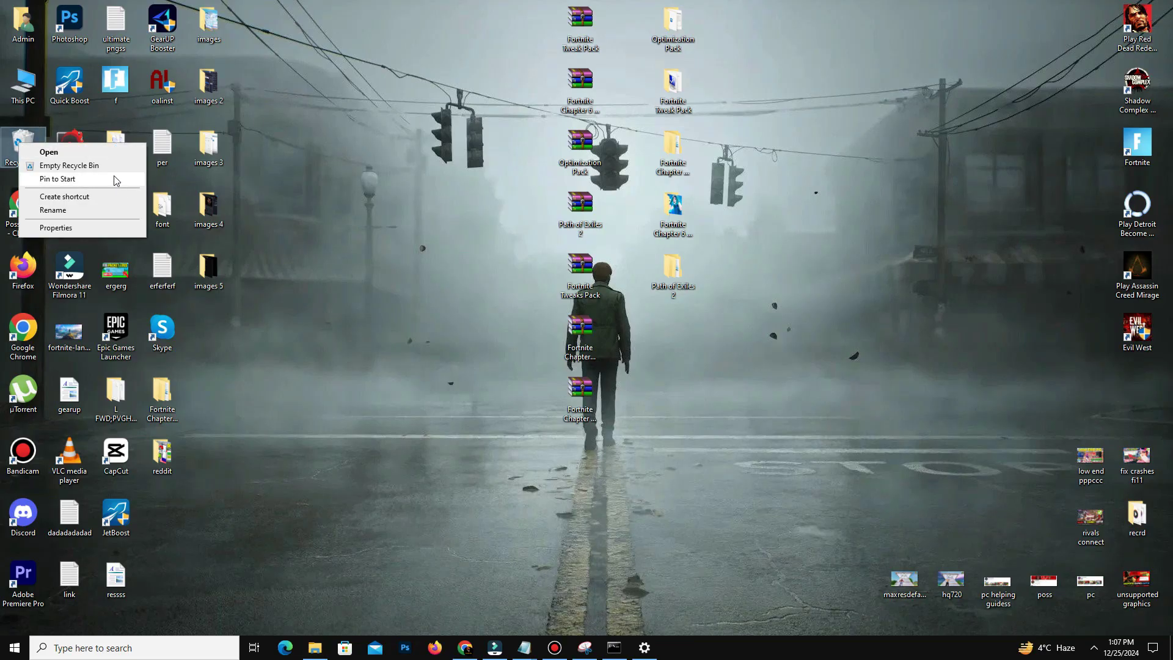
left_click(108, 165)
left_click(634, 333)
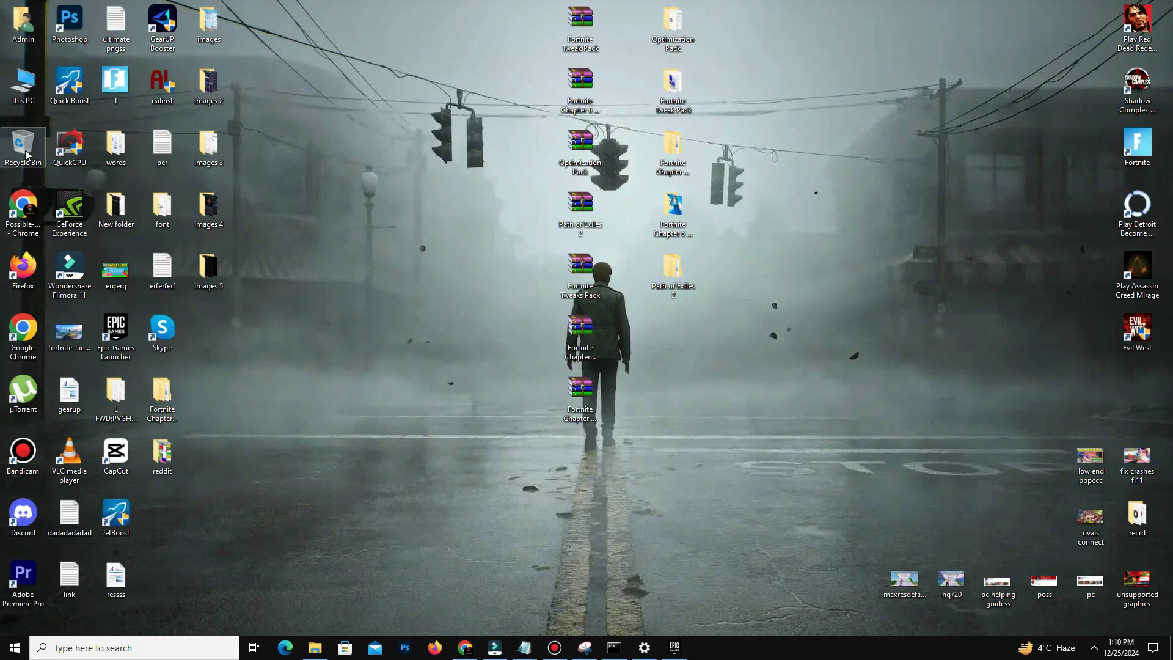
right_click(26, 154)
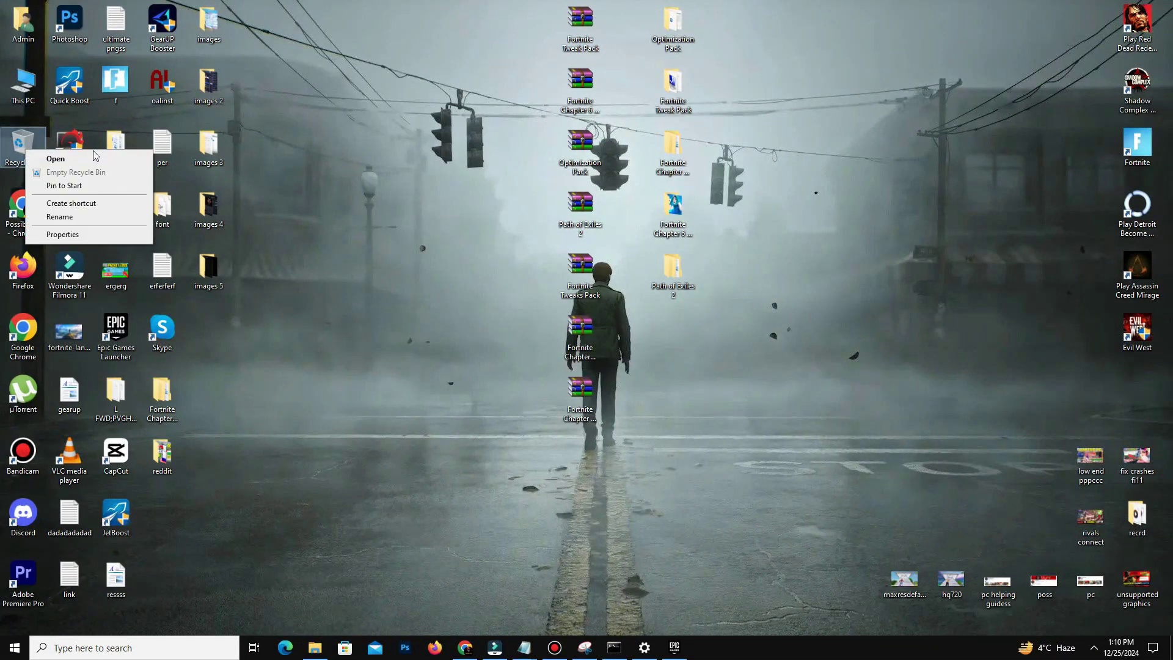
left_click(354, 177)
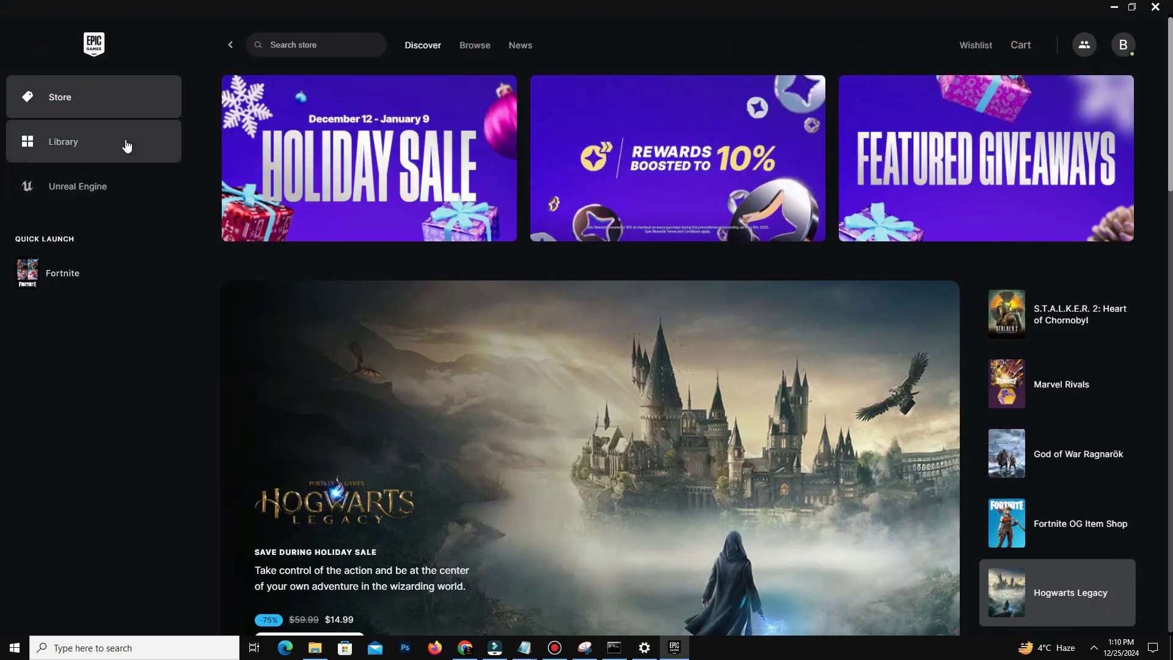
Open Fortnite's Manage options from the Epic Games Launcher Library.
left_click(127, 147)
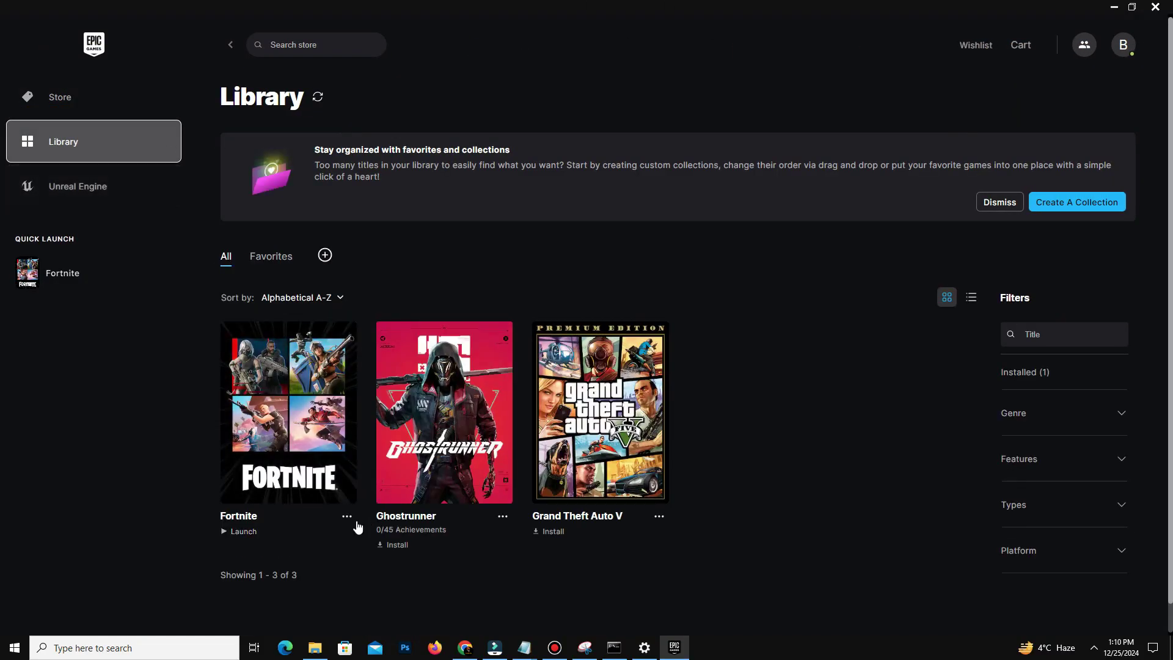
left_click(347, 518)
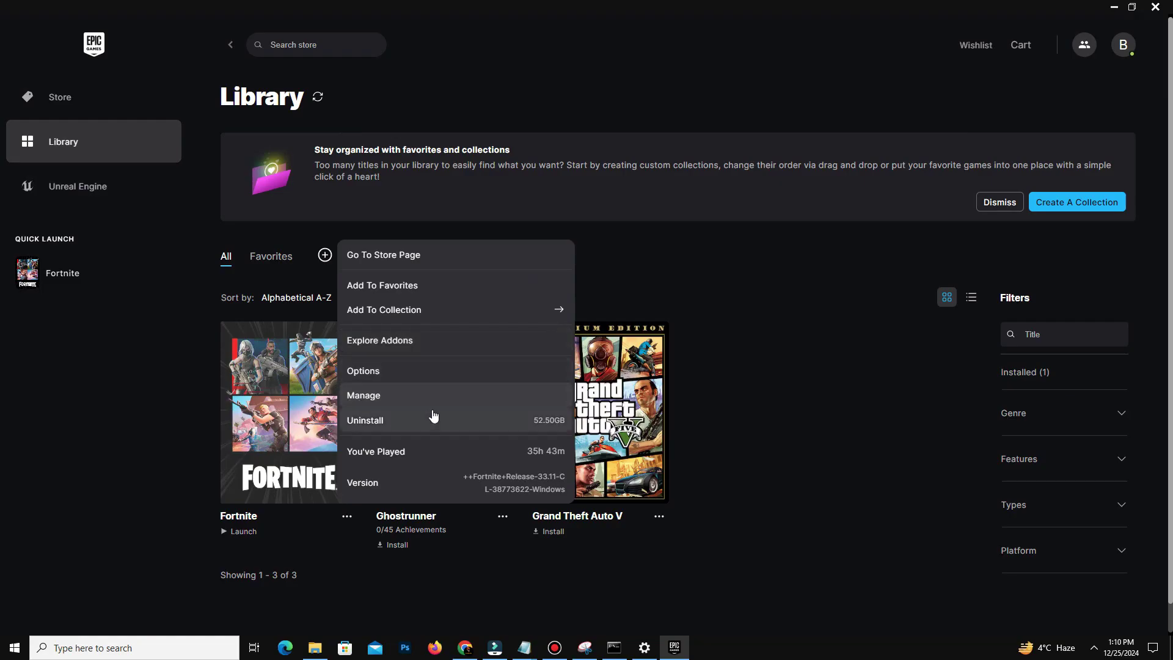
left_click(347, 517)
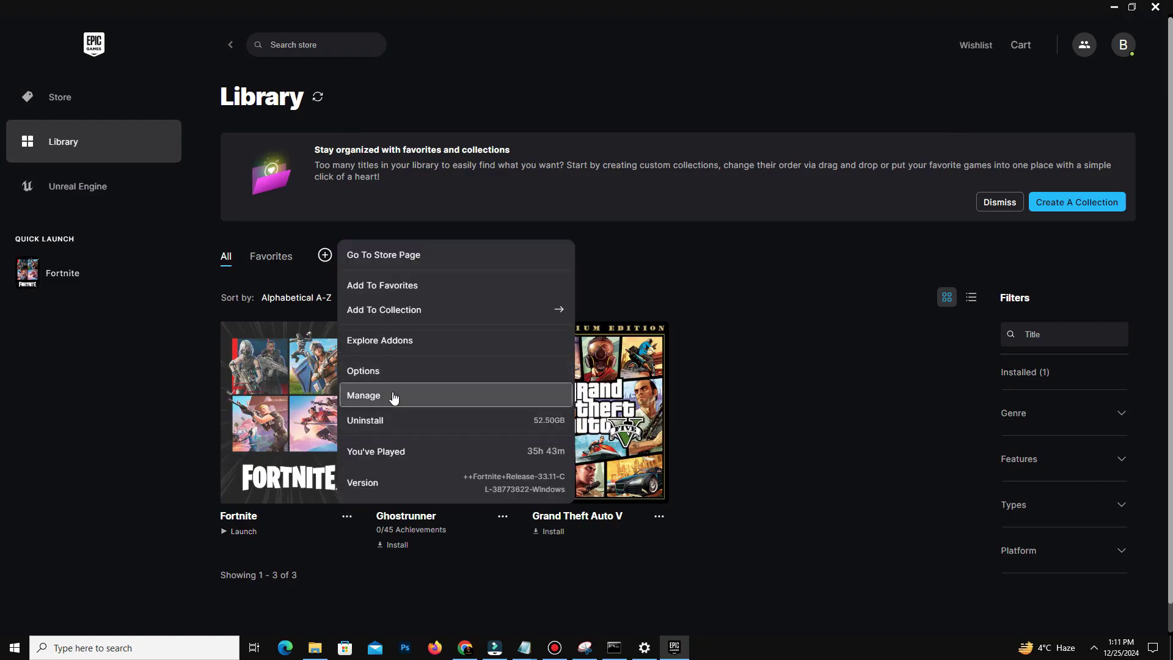
left_click(394, 398)
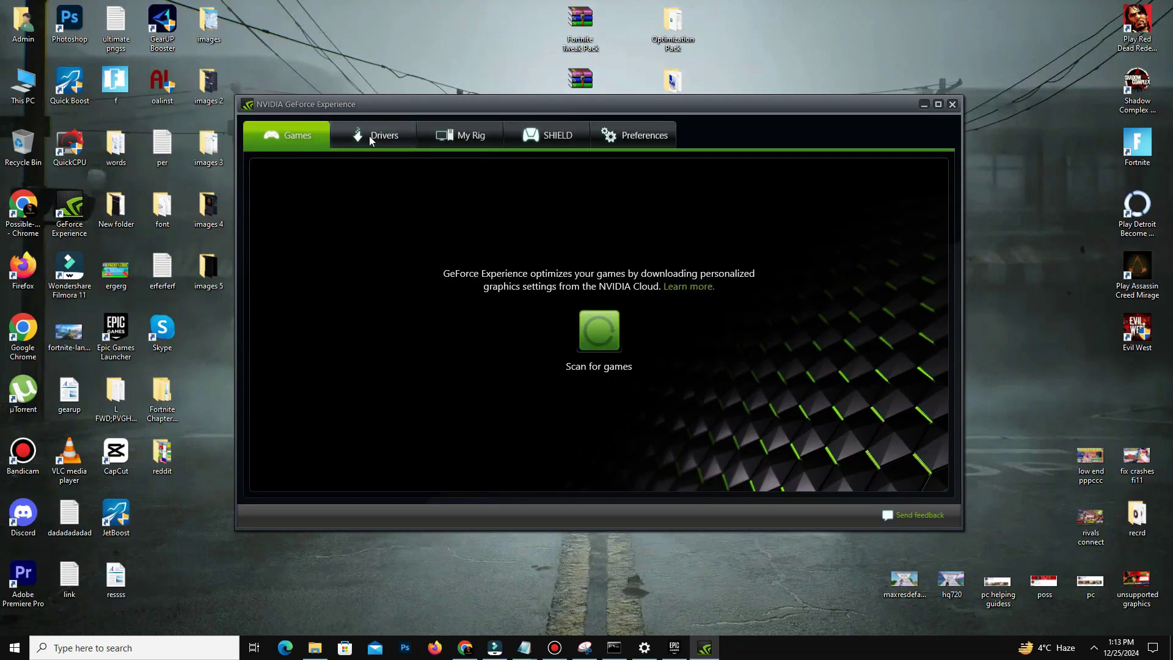
Check for driver updates, confirming GeForce driver 536.23 is current.
left_click(374, 137)
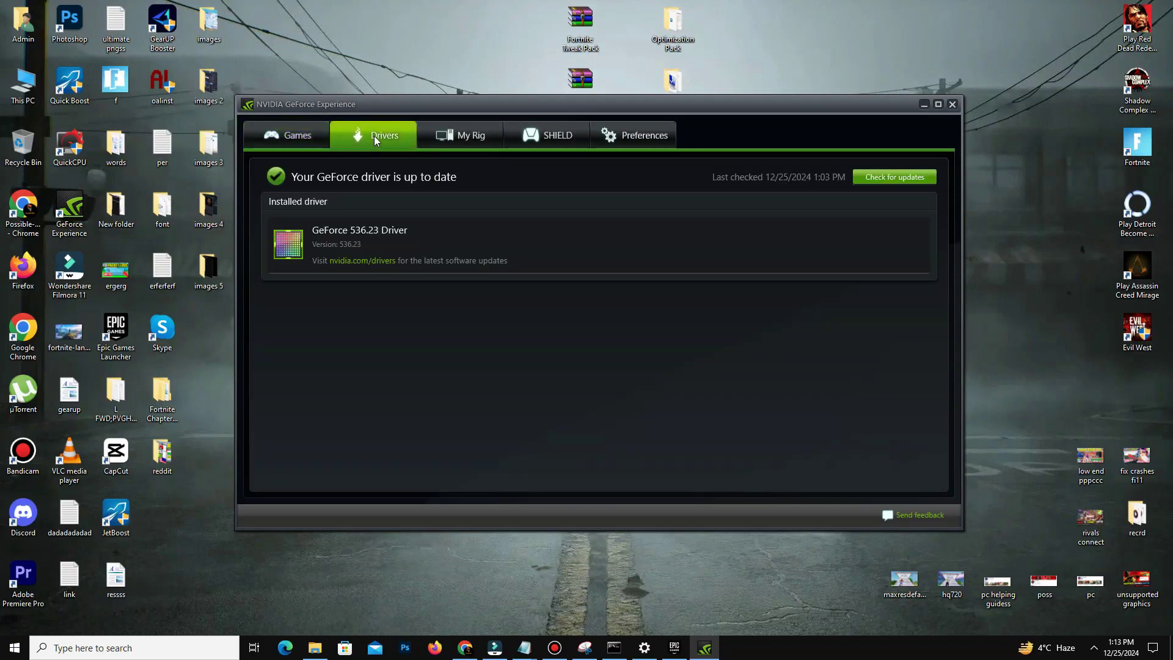
left_click(891, 177)
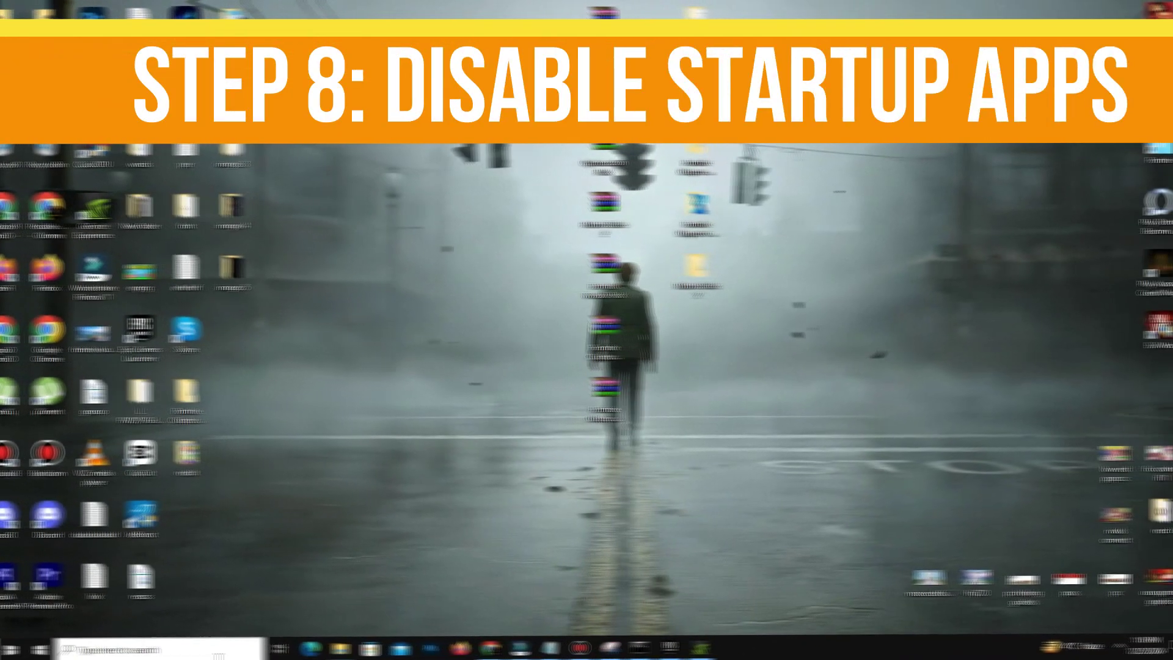
type("services")
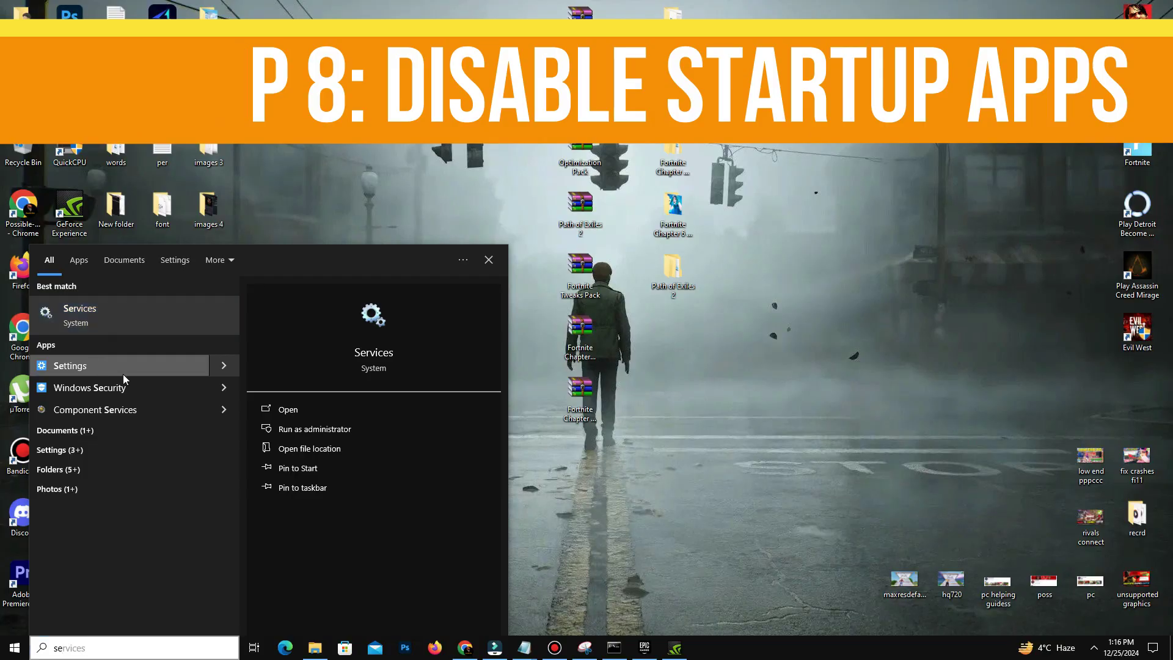
Open Settings > Privacy > Background apps, where every listed app is off.
left_click(124, 367)
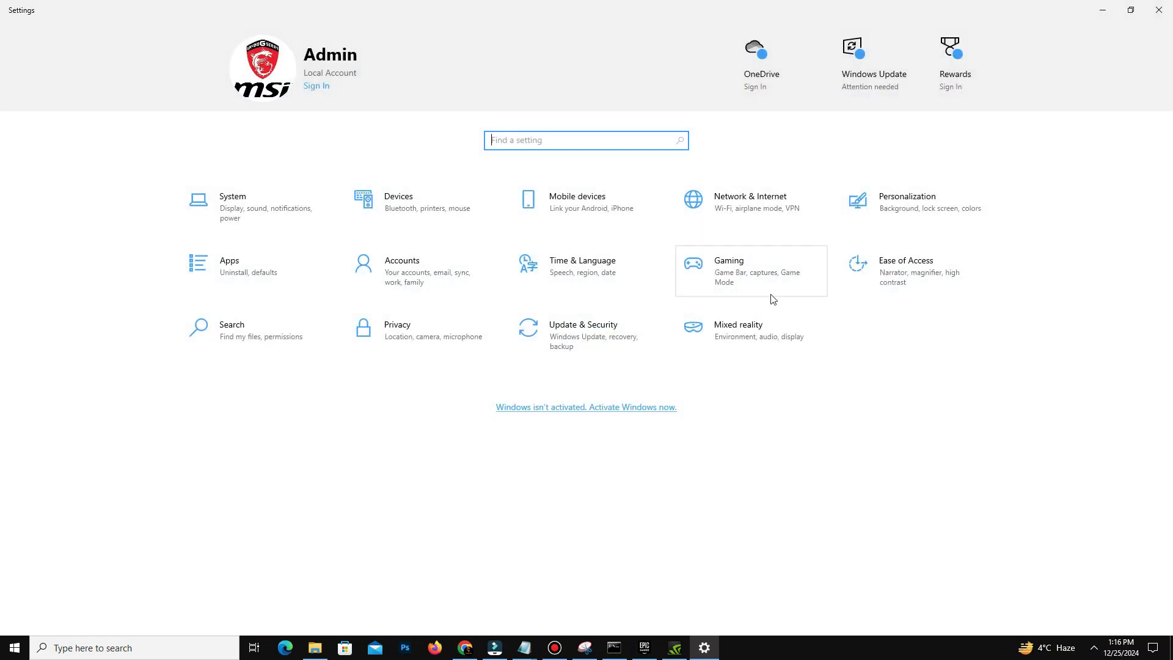
left_click(441, 338)
scroll(150, 384, "down", 3)
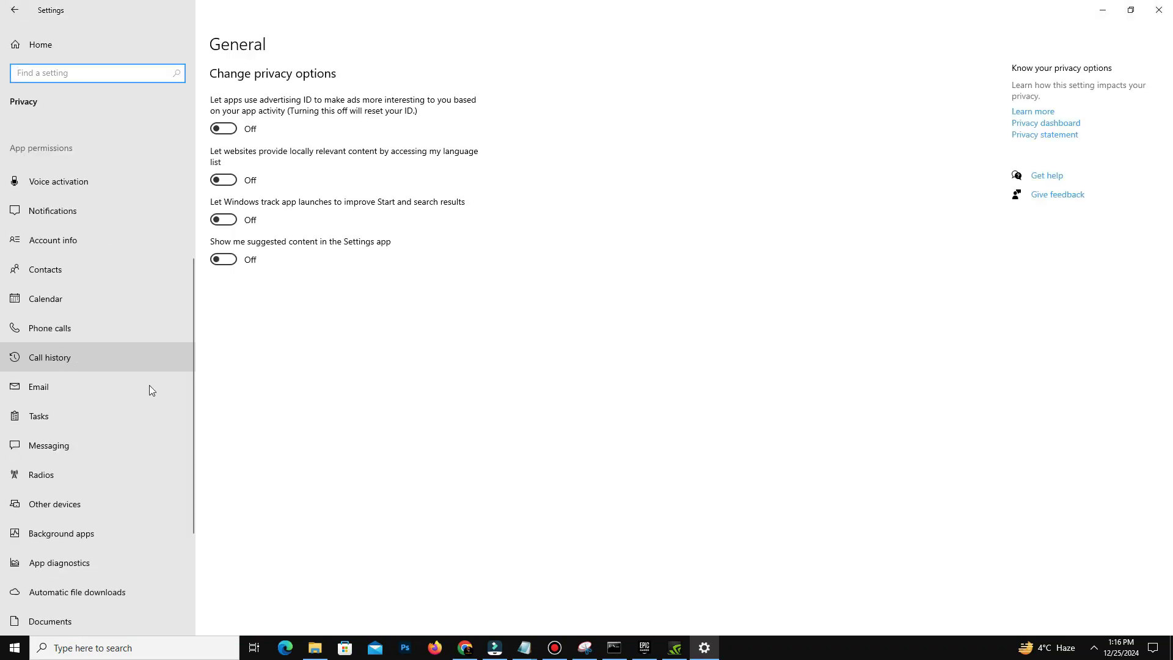
scroll(149, 385, "down", 2)
left_click(111, 402)
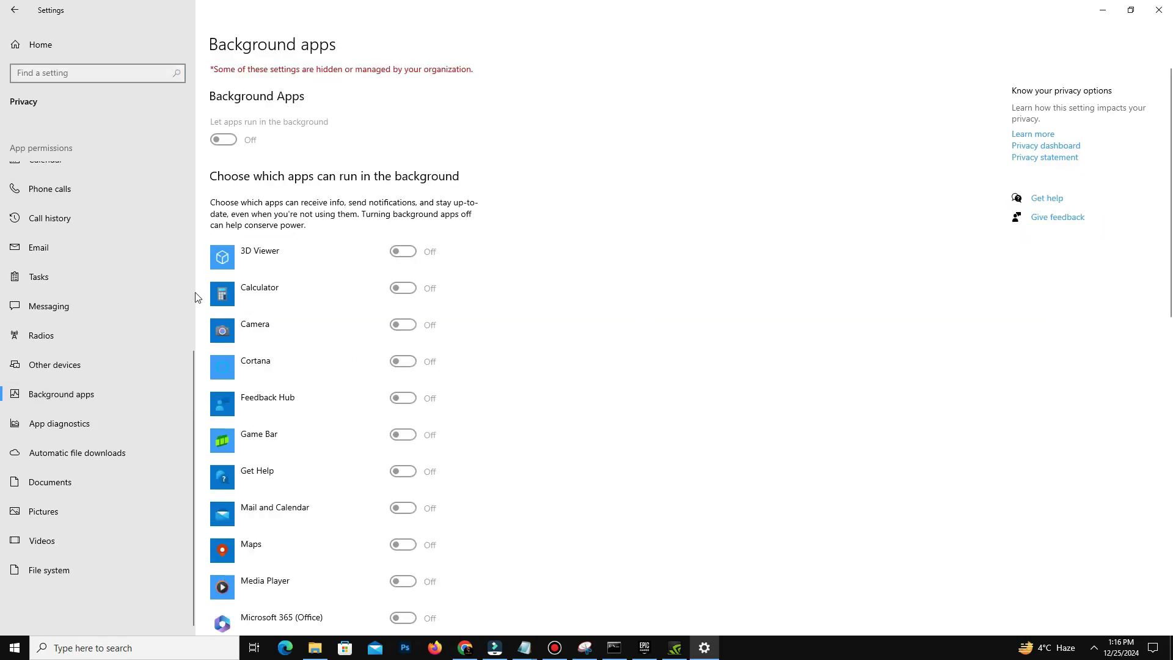
scroll(603, 281, "down", 3)
scroll(603, 281, "down", 5)
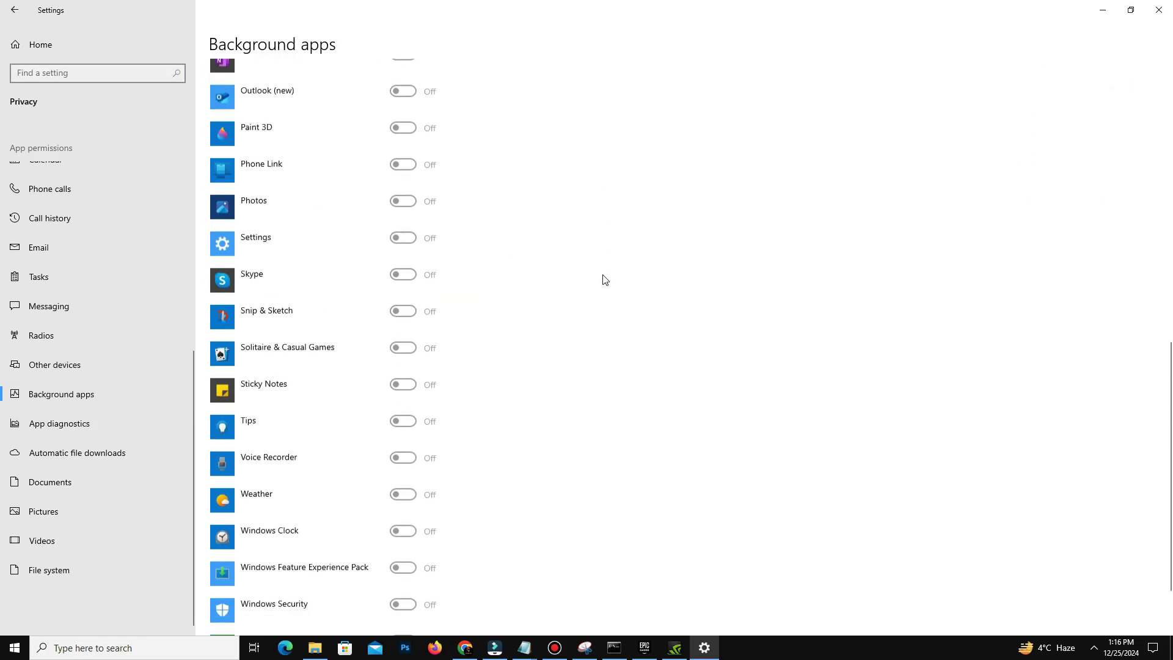
scroll(603, 281, "down", 1)
scroll(600, 293, "up", 4)
scroll(597, 306, "up", 5)
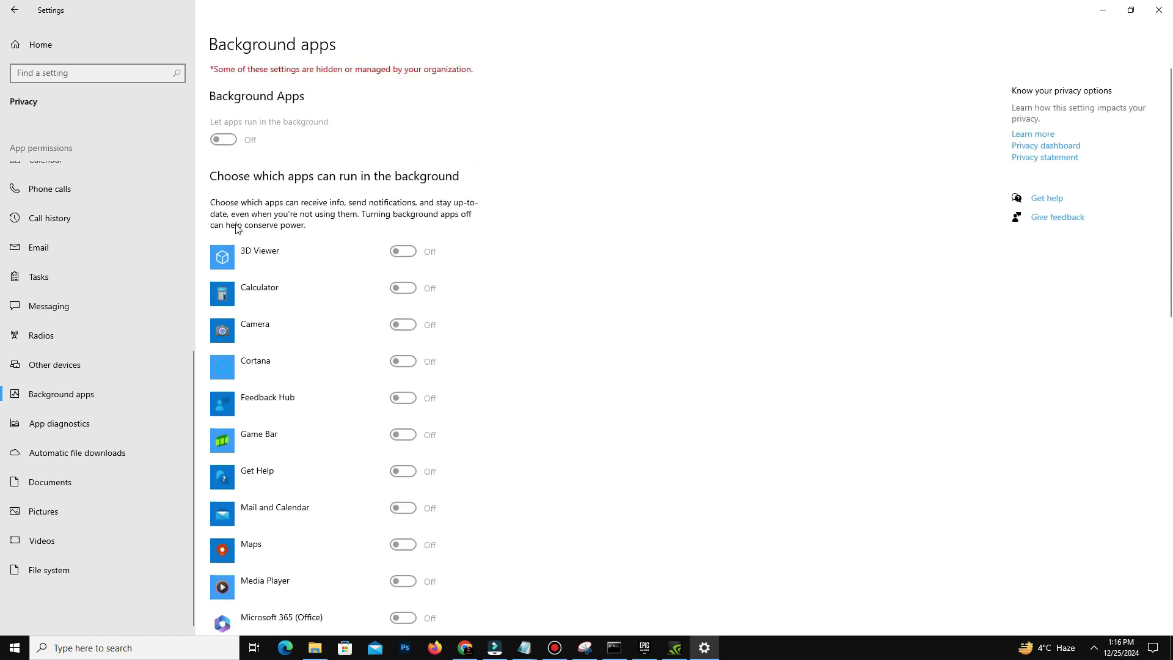